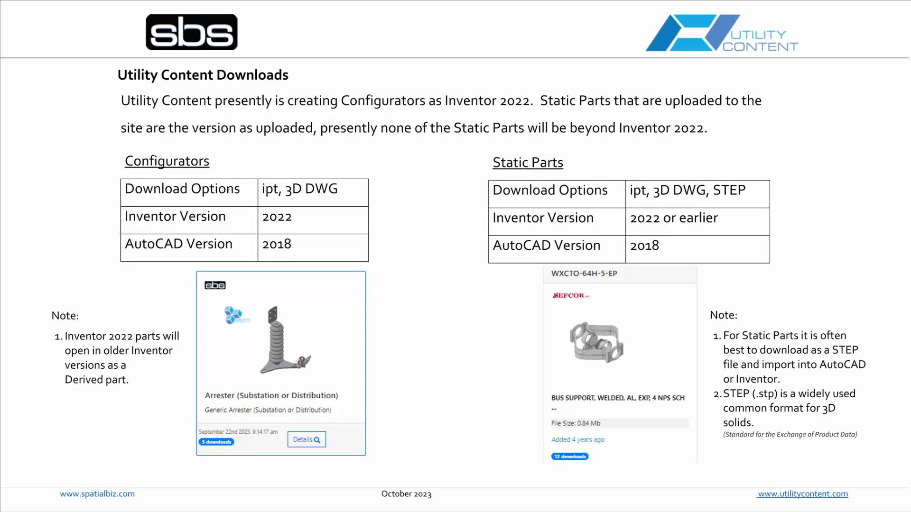
pyautogui.press('Right')
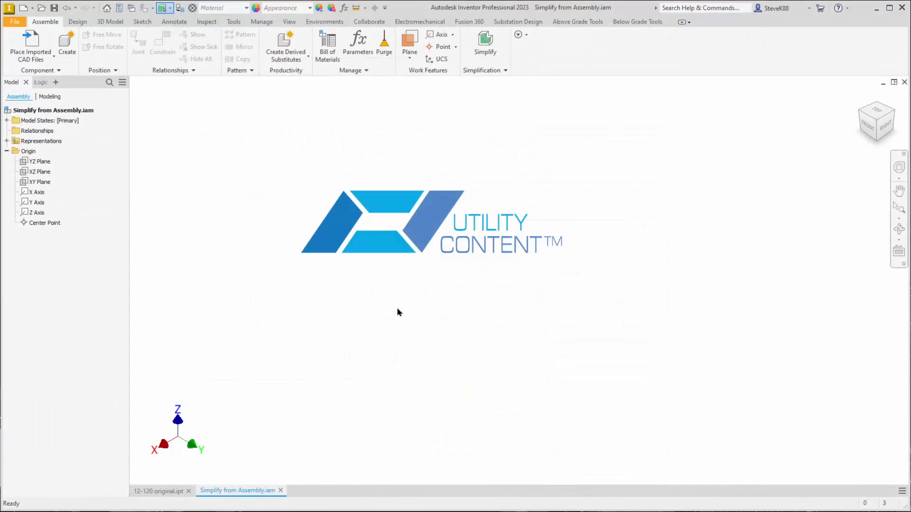
pyautogui.press('ctrl')
pyautogui.press('ctrl')
pyautogui.press('ctrl')
pyautogui.press('ctrl')
pyautogui.press('ctrl')
pyautogui.press('ctrl')
# Open 12-120.STEP as an imported CAD file to be placed in the assembly
pyautogui.click(28, 59)
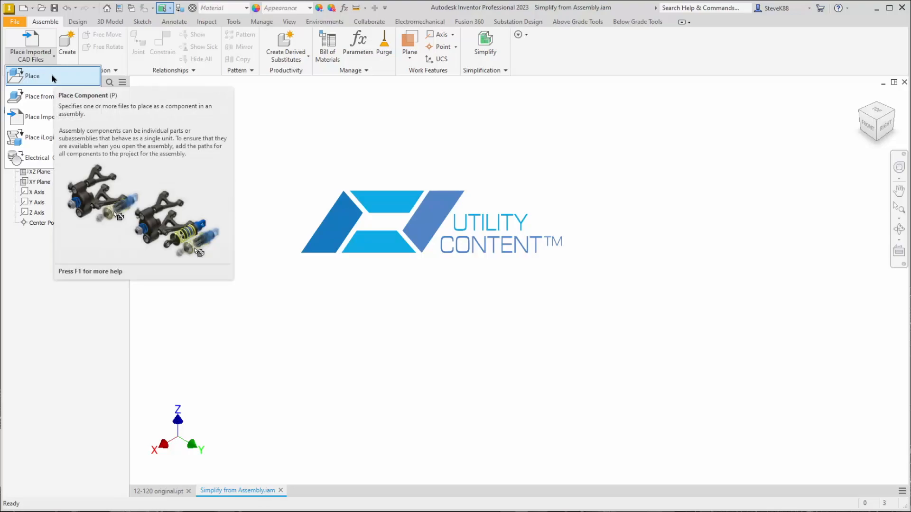
pyautogui.click(42, 122)
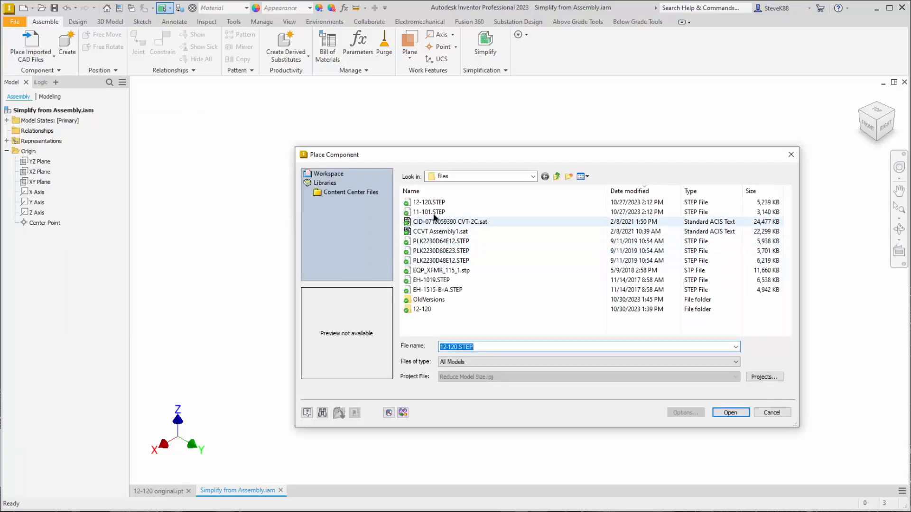
pyautogui.click(441, 203)
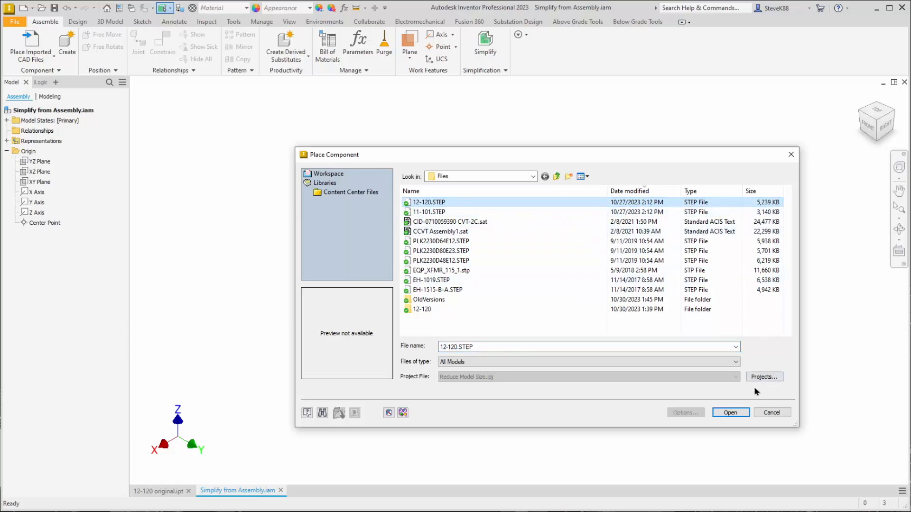
pyautogui.click(731, 413)
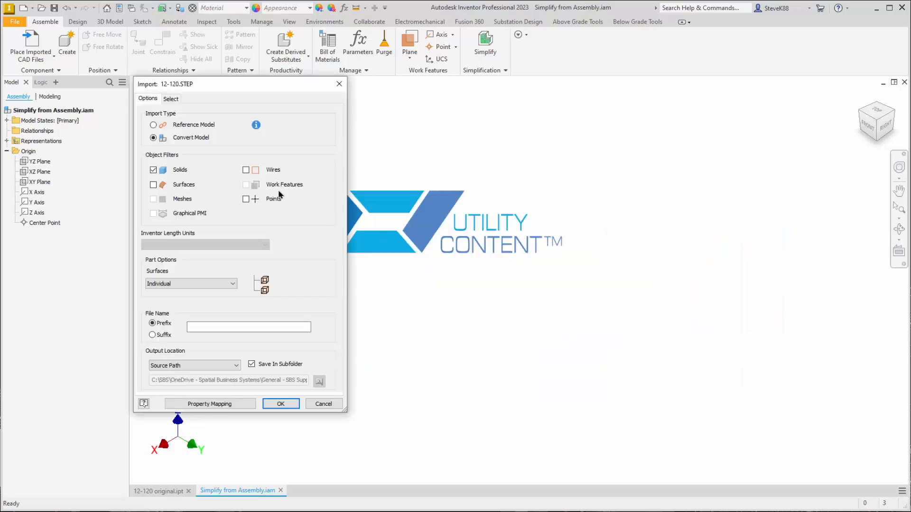
# Import the STEP file with the Convert Model type and only the Solids object filter enabled
pyautogui.click(201, 138)
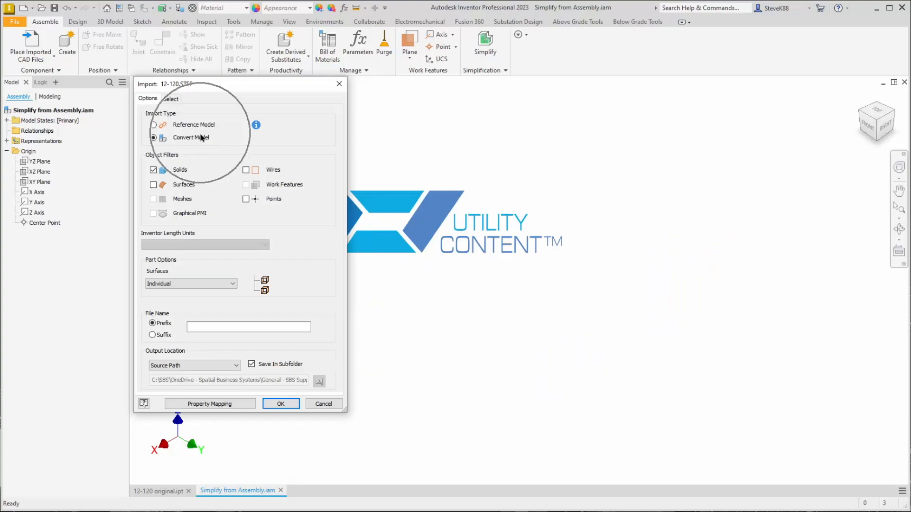
pyautogui.press('ctrl')
pyautogui.press('ctrl')
pyautogui.press('ctrl')
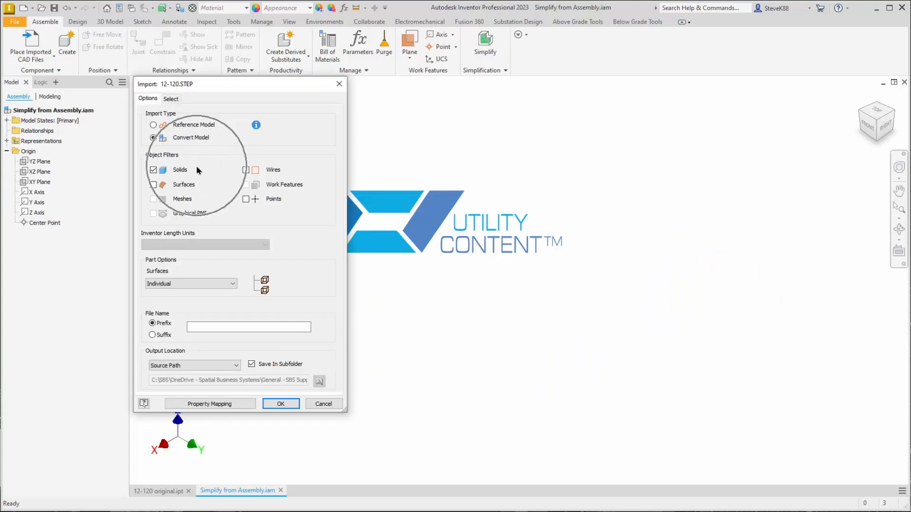
pyautogui.press('ctrl')
pyautogui.press('ctrl')
pyautogui.press('ctrl')
pyautogui.press('ctrl')
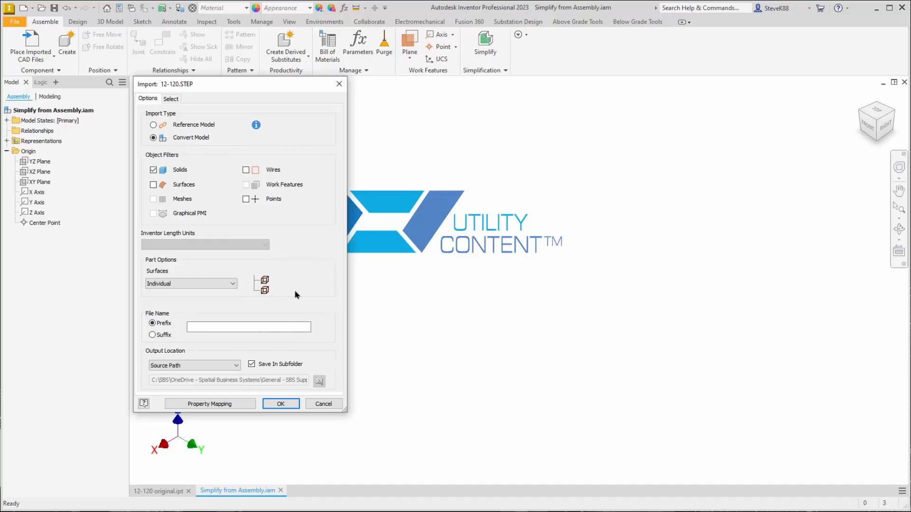
pyautogui.click(281, 404)
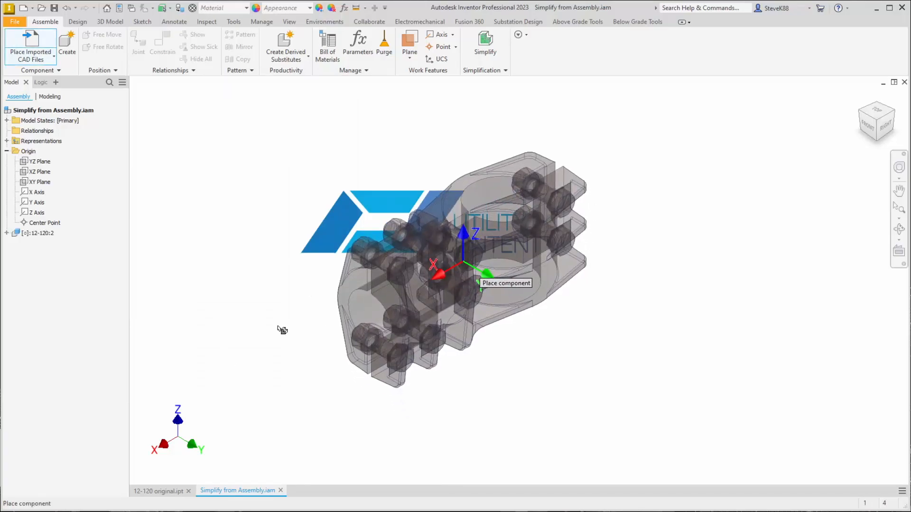
# Place one instance of the converted part and constrain it to the assembly's origin planes with one flush and two mates
pyautogui.click(282, 329)
pyautogui.rightClick(265, 244)
pyautogui.click(331, 275)
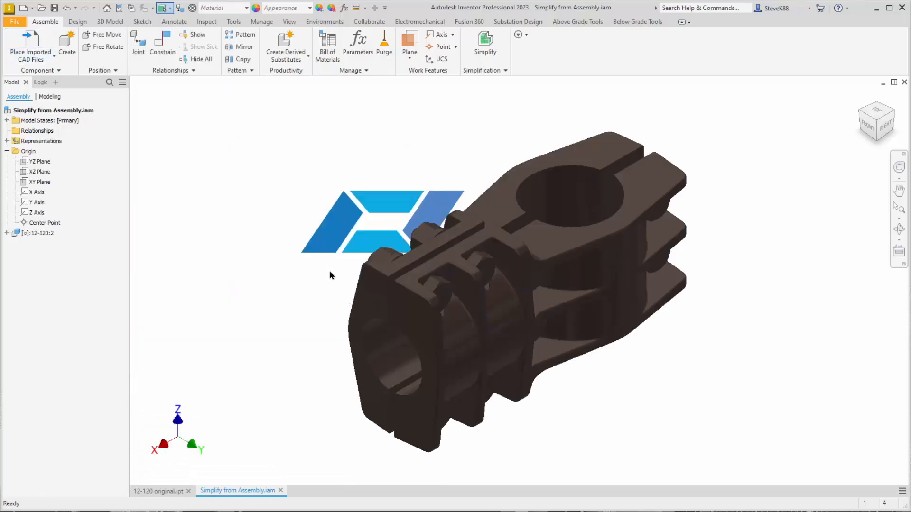
pyautogui.scroll(-3, 349, 264)
pyautogui.scroll(1, 350, 264)
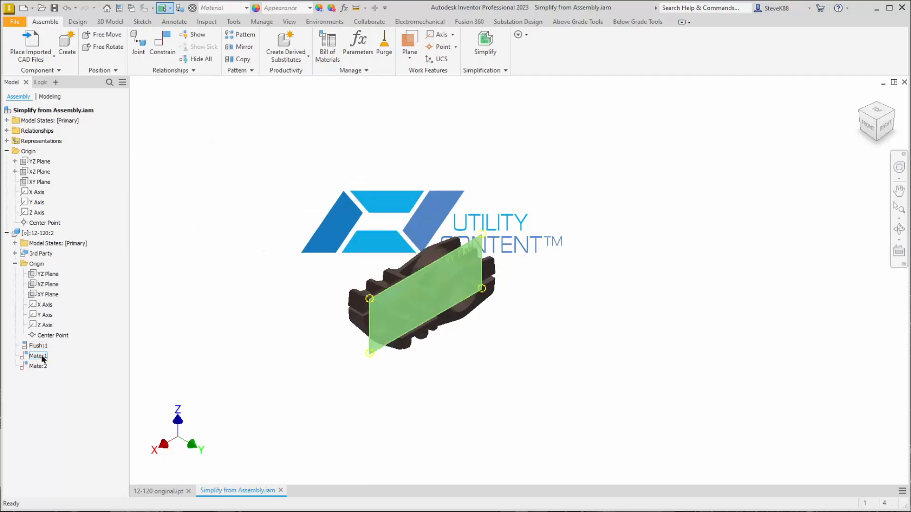
pyautogui.scroll(5, 241, 318)
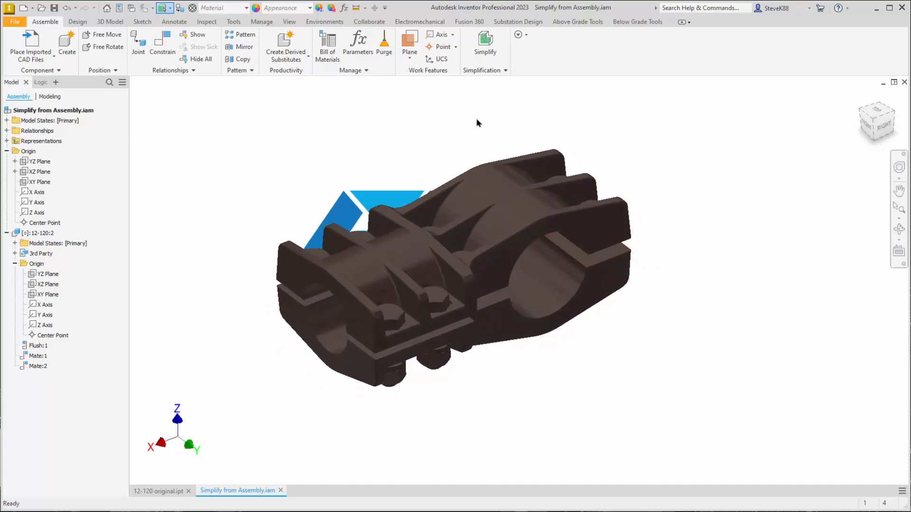
# Save the assembly and its dependents, naming the converted part file 12-120 4.ipt
pyautogui.click(54, 7)
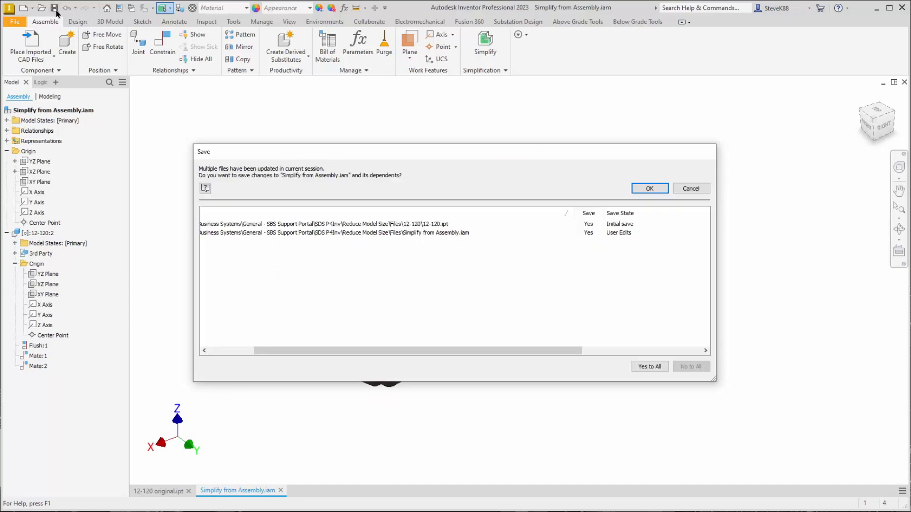
pyautogui.click(649, 189)
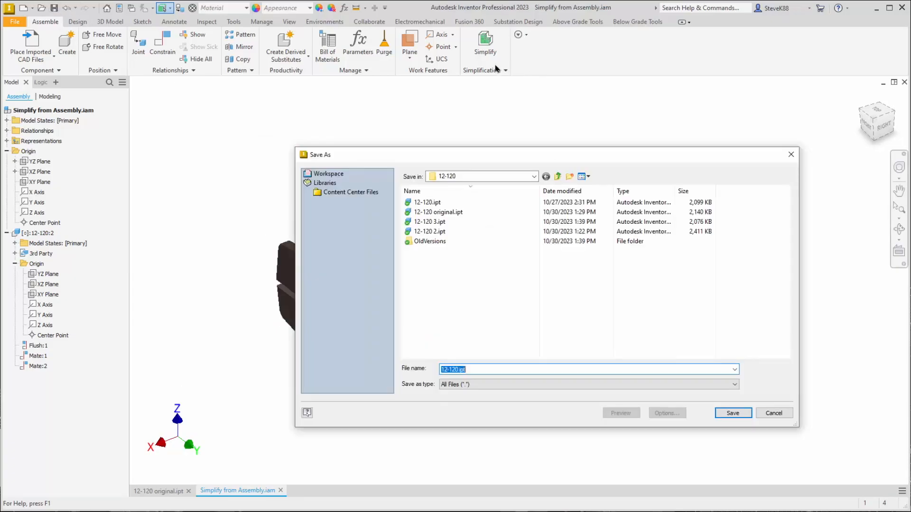
pyautogui.click(456, 370)
pyautogui.write('4')
pyautogui.click(722, 414)
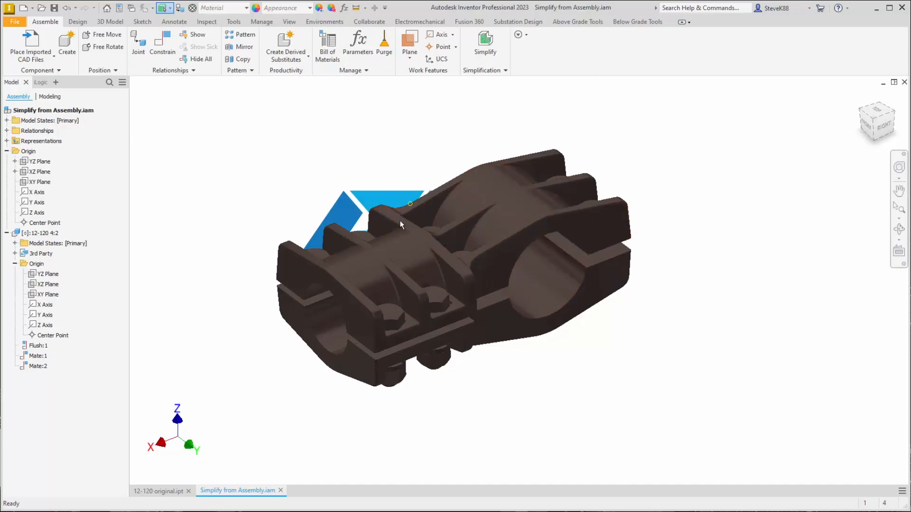
# Start Simplify on the assembly and preserve the four bolt holes in the smaller clamp end from feature removal
pyautogui.moveTo(372, 110); pyautogui.dragTo(476, 117, button='middle')
pyautogui.click(486, 48)
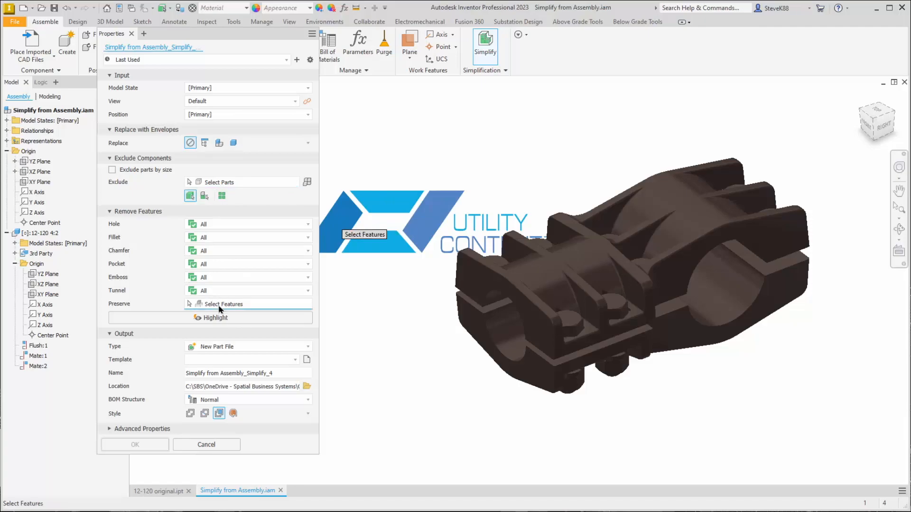
pyautogui.scroll(4, 408, 427)
pyautogui.scroll(5, 411, 428)
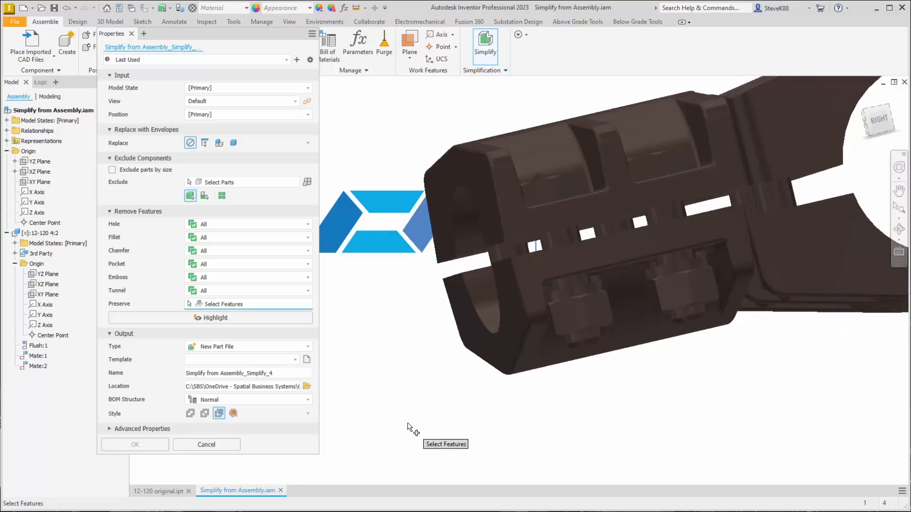
pyautogui.click(537, 264)
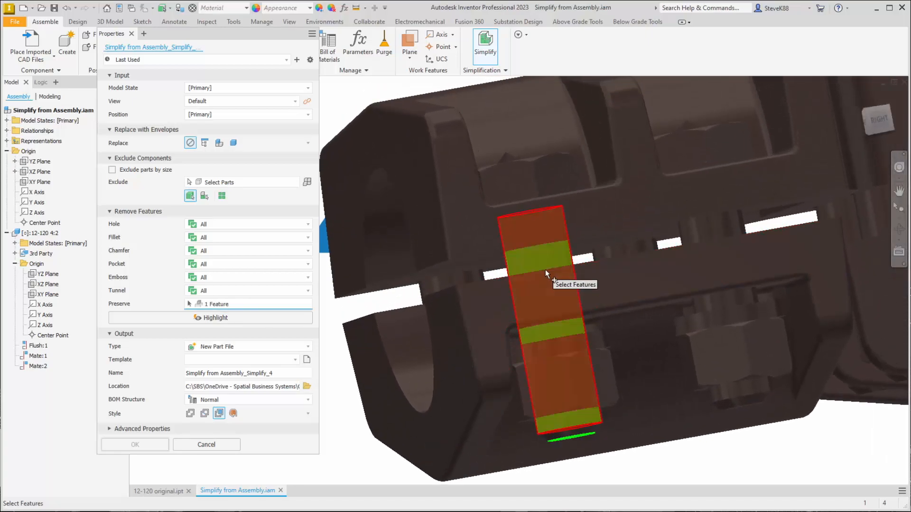
pyautogui.click(713, 235)
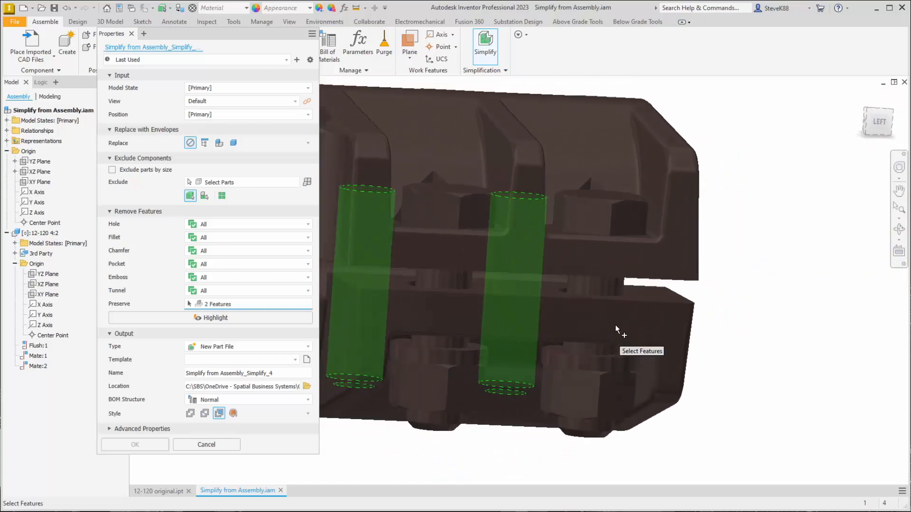
pyautogui.click(616, 287)
pyautogui.click(570, 296)
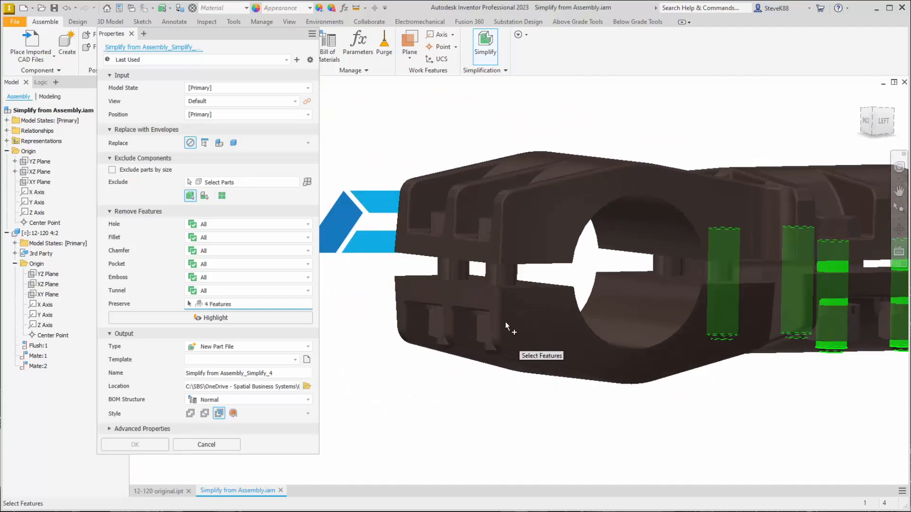
# Add the larger clamp end's bolt holes and the large clamp bores to the preserved features
pyautogui.click(496, 290)
pyautogui.click(451, 297)
pyautogui.keyDown('shift'); pyautogui.moveTo(408, 427); pyautogui.dragTo(546, 352, button='middle'); pyautogui.keyUp('shift')
pyautogui.click(555, 308)
pyautogui.click(554, 290)
pyautogui.click(545, 379)
pyautogui.click(546, 352)
# Set the output template to SDSTemplate2023.ipt and generate the simplified model as a new part file
pyautogui.keyDown('shift'); pyautogui.moveTo(620, 363); pyautogui.dragTo(421, 378, button='middle'); pyautogui.keyUp('shift')
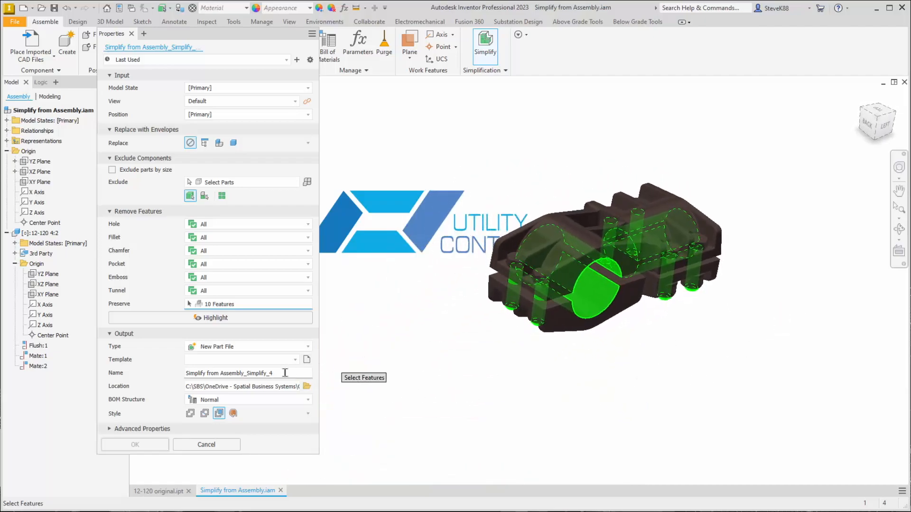
pyautogui.click(298, 361)
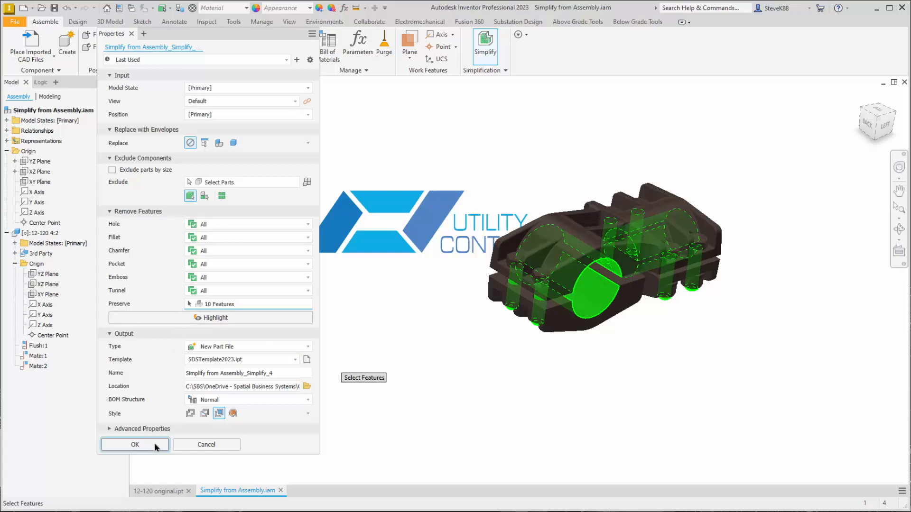
pyautogui.click(136, 445)
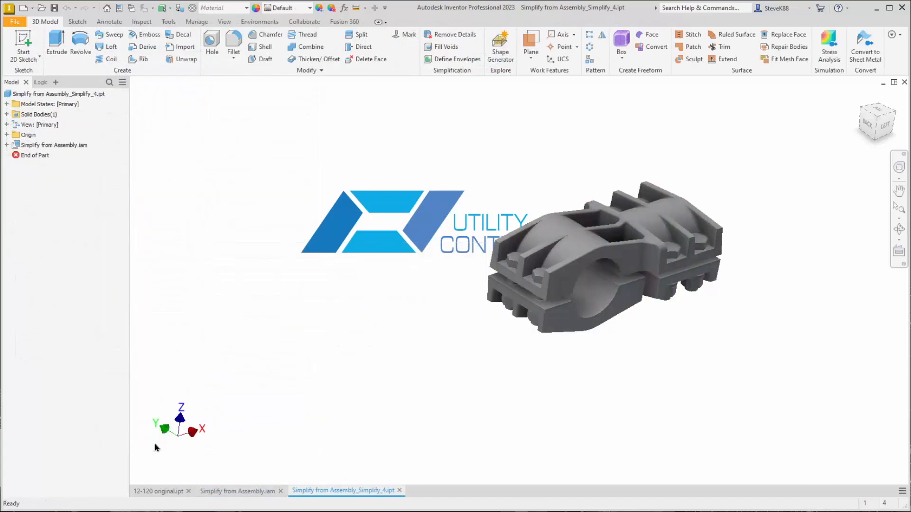
# Compare the simplified part's geometry with 12-120 original.ipt and examine the original's part data note
pyautogui.press('ctrl')
pyautogui.press('ctrl')
pyautogui.press('ctrl')
pyautogui.press('ctrl')
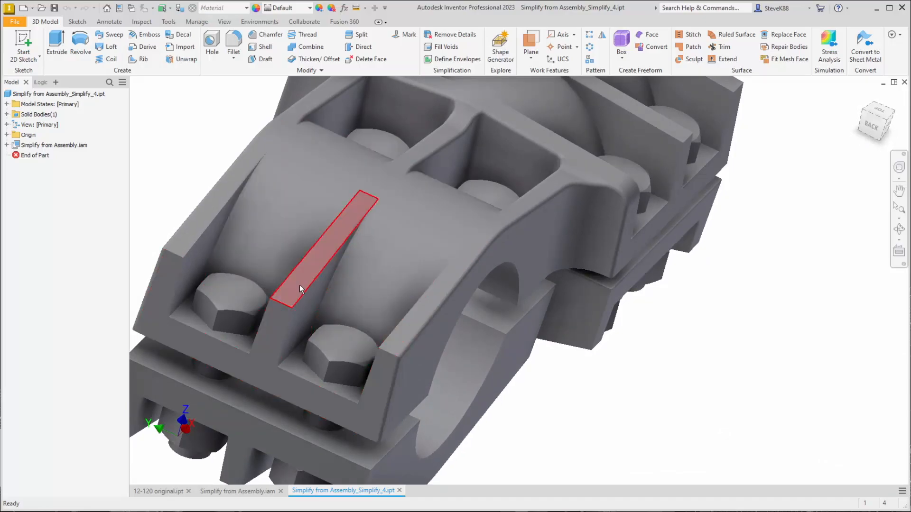
pyautogui.click(168, 490)
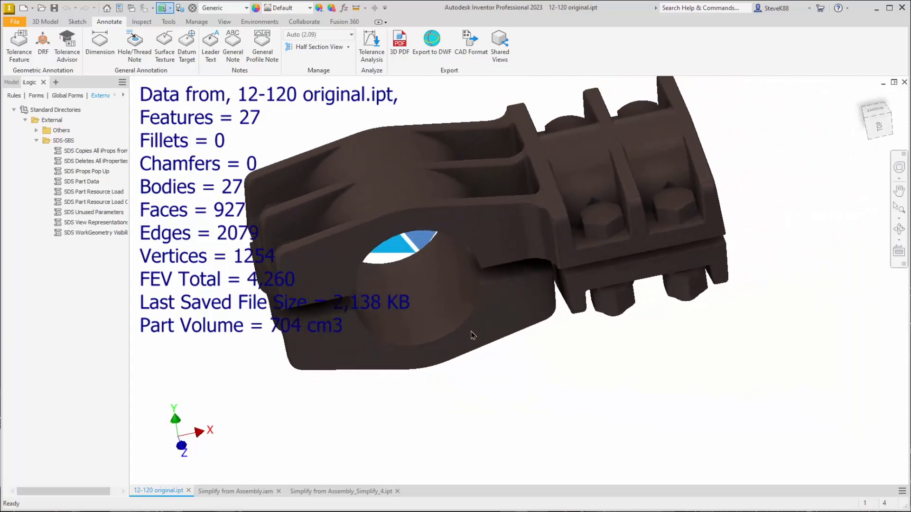
pyautogui.click(334, 491)
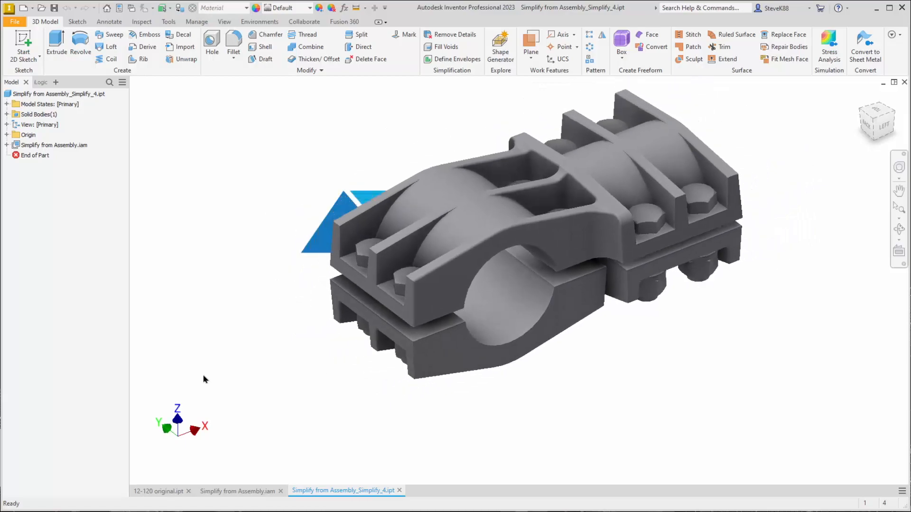
pyautogui.click(169, 491)
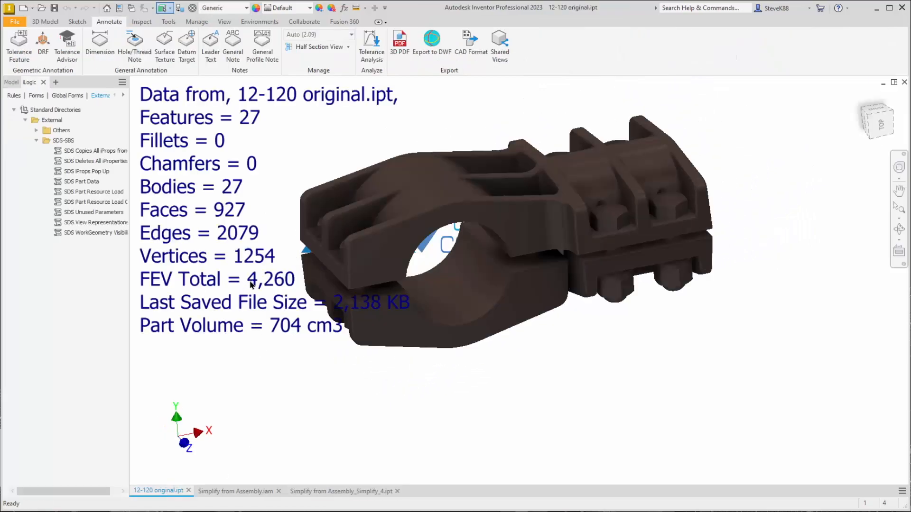
pyautogui.scroll(-3, 351, 437)
pyautogui.moveTo(351, 437); pyautogui.dragTo(362, 346, button='middle')
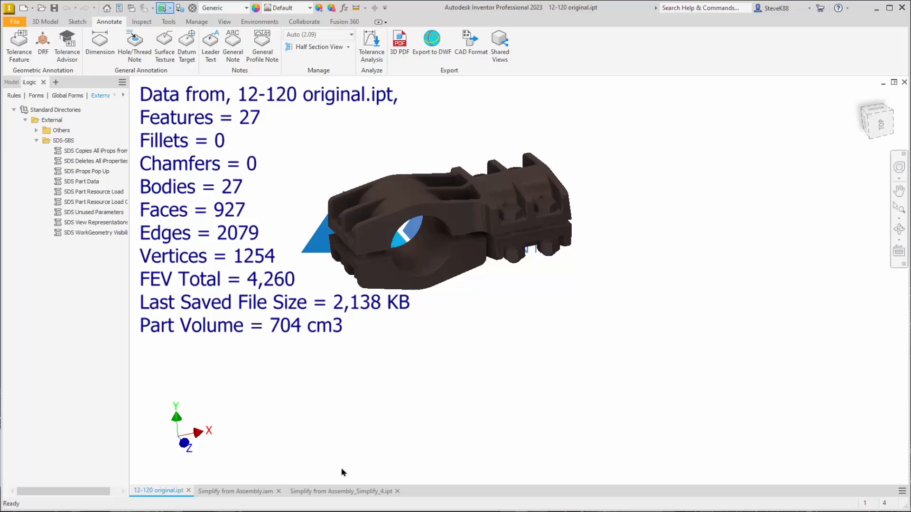
# Run SDS Part Data from the SBS-SDS Tools global form on the simplified part to copy its statistics
pyautogui.click(342, 491)
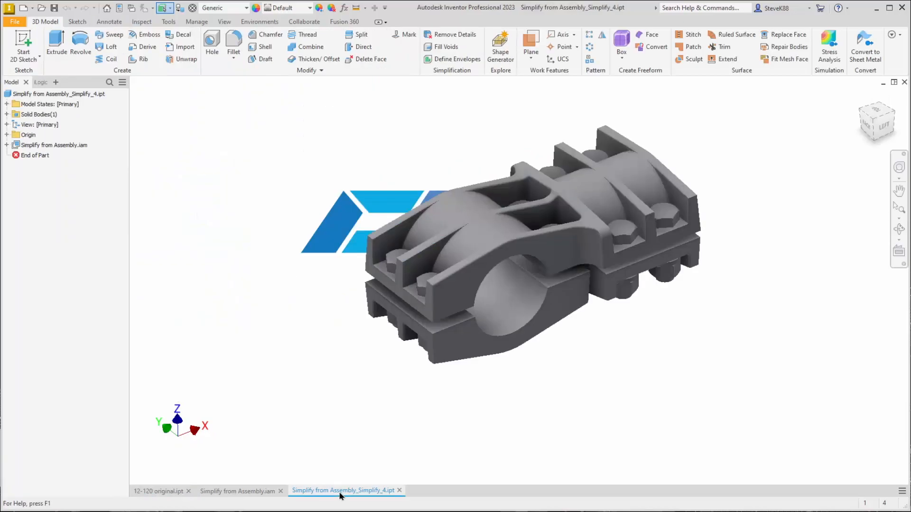
pyautogui.click(109, 21)
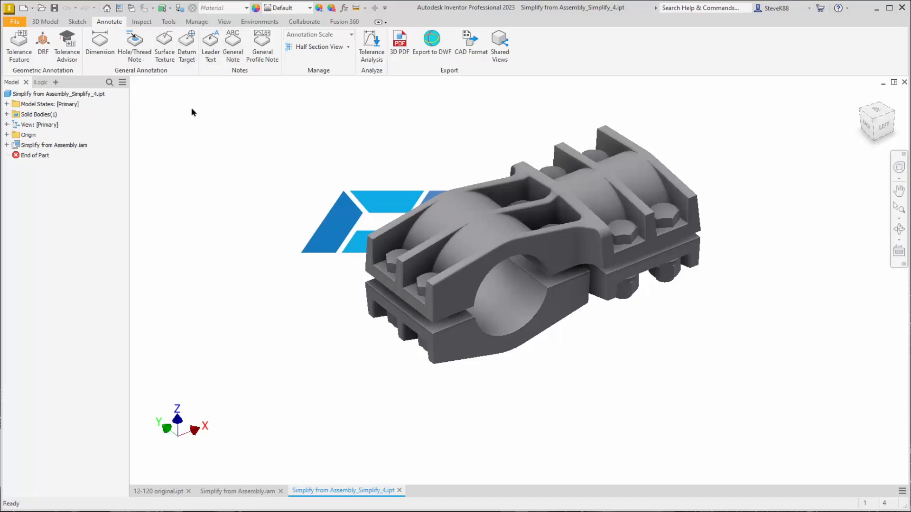
pyautogui.click(43, 82)
pyautogui.click(90, 184)
pyautogui.click(67, 96)
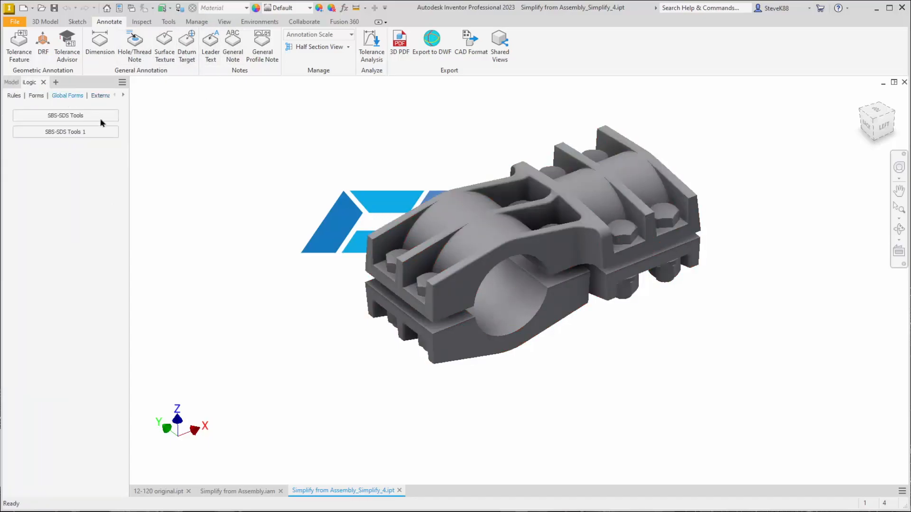
pyautogui.click(76, 118)
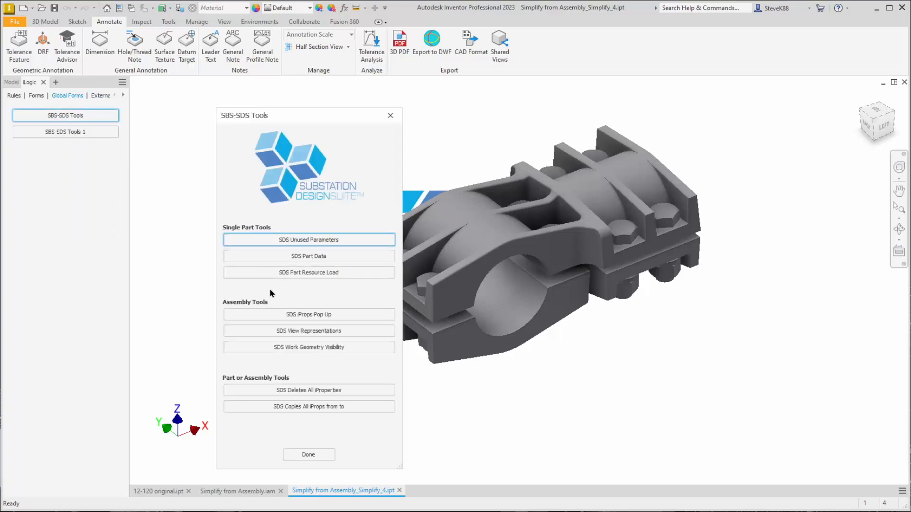
pyautogui.click(281, 259)
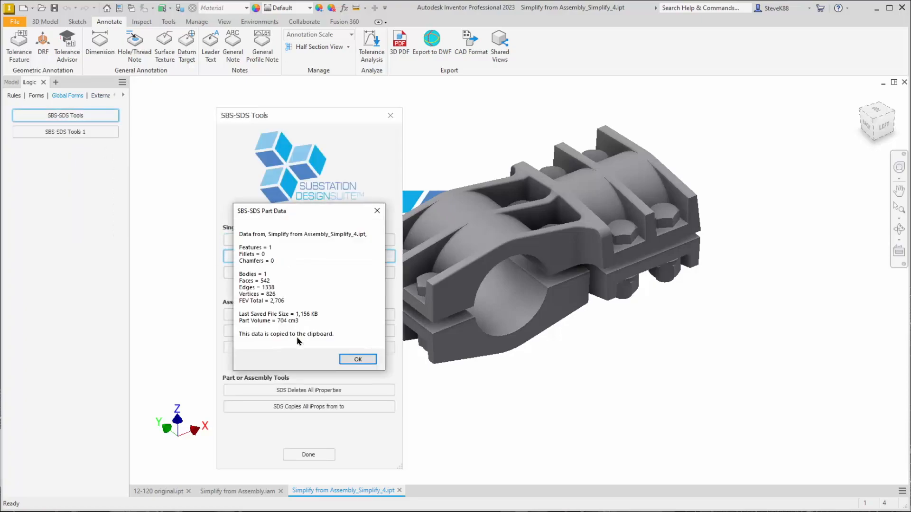
pyautogui.click(358, 360)
pyautogui.click(390, 116)
# Add a general note in the upper-left quadrant of the simplified part's view containing the copied part data
pyautogui.click(242, 54)
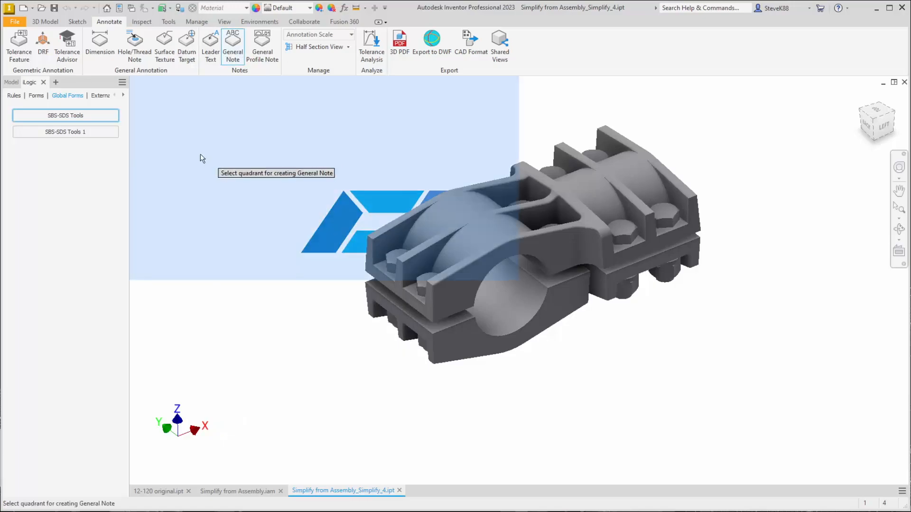
pyautogui.click(318, 247)
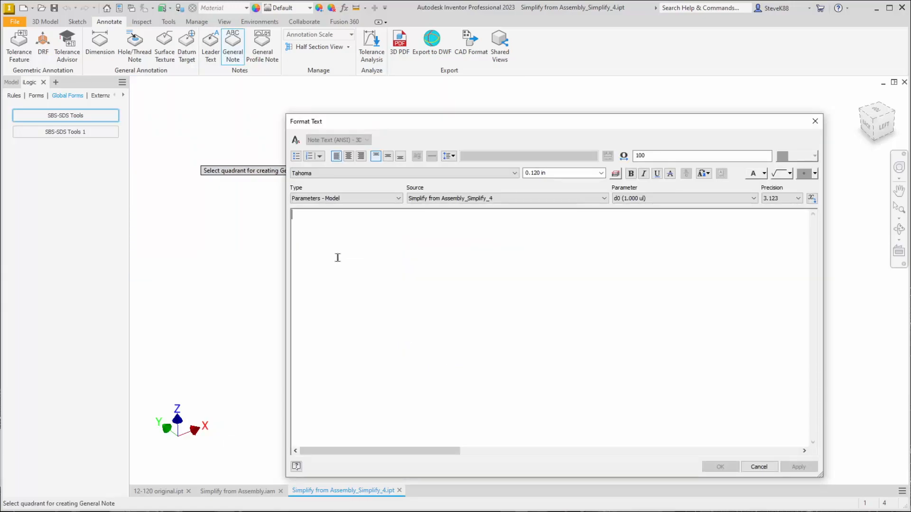
pyautogui.write('Data from, Simplify from Assembly_Simplify_4.ipt, Features = 1 Fillets = 0 Chamfers = 0 Bodies = 1 Faces = 542 Edges = 1338 Vertices = 826 FEV Total = 2,706 Last Saved File Size = 1,156 KB Part Volume = 704 cm3')
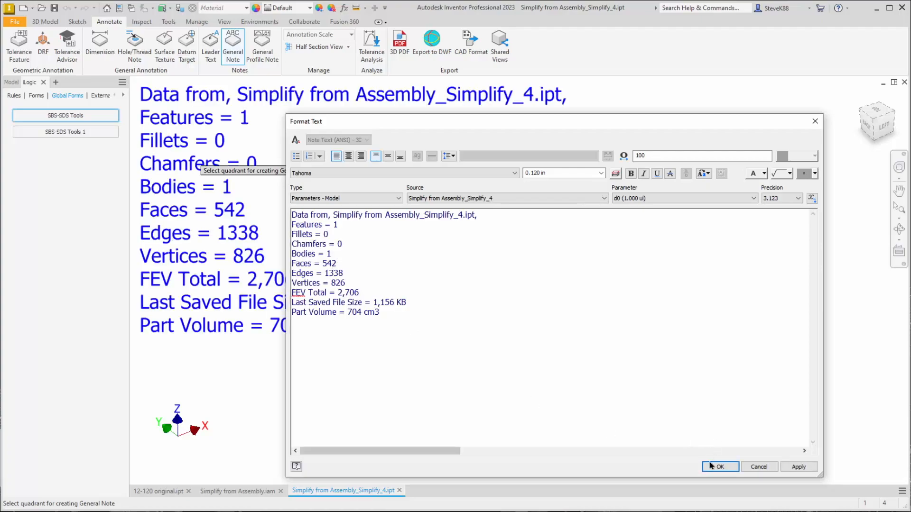
pyautogui.click(714, 467)
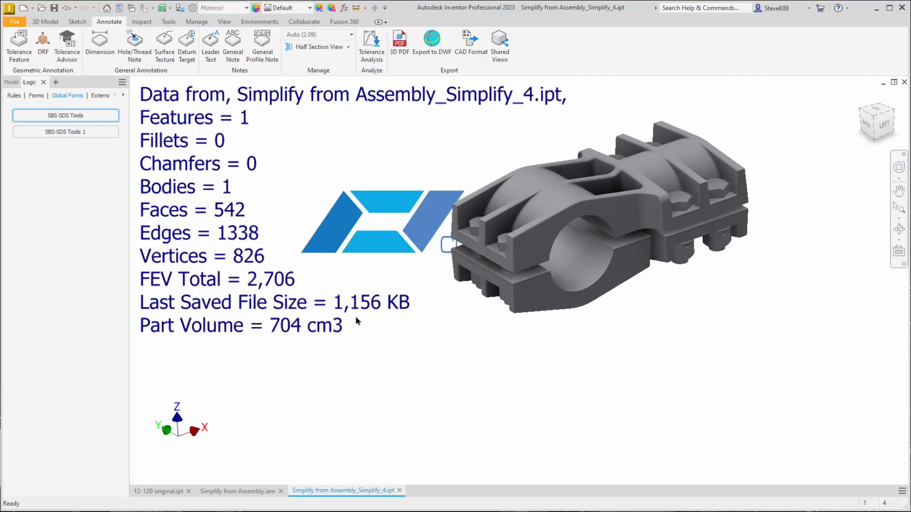
# Compare the part data note in 12-120 original.ipt with the simplified part's note
pyautogui.click(159, 491)
pyautogui.press('ctrl')
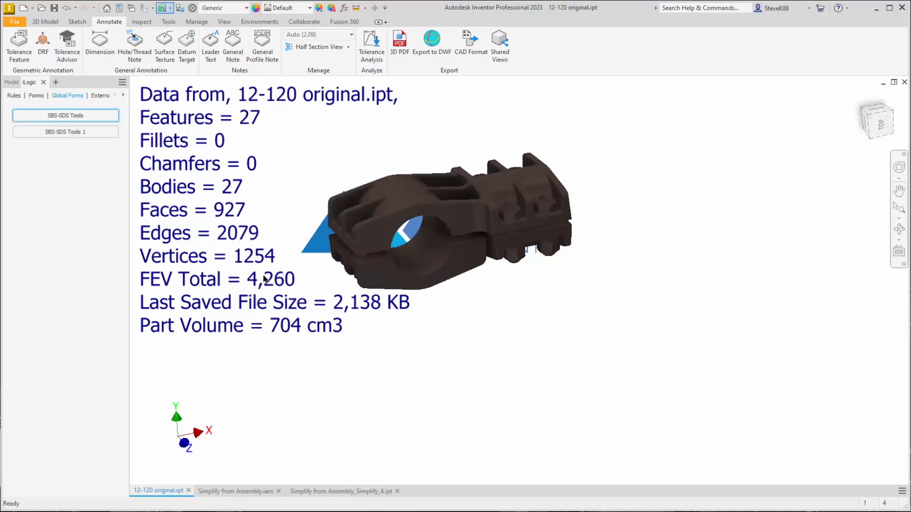
pyautogui.press('ctrl')
pyautogui.press('ctrl')
pyautogui.click(347, 490)
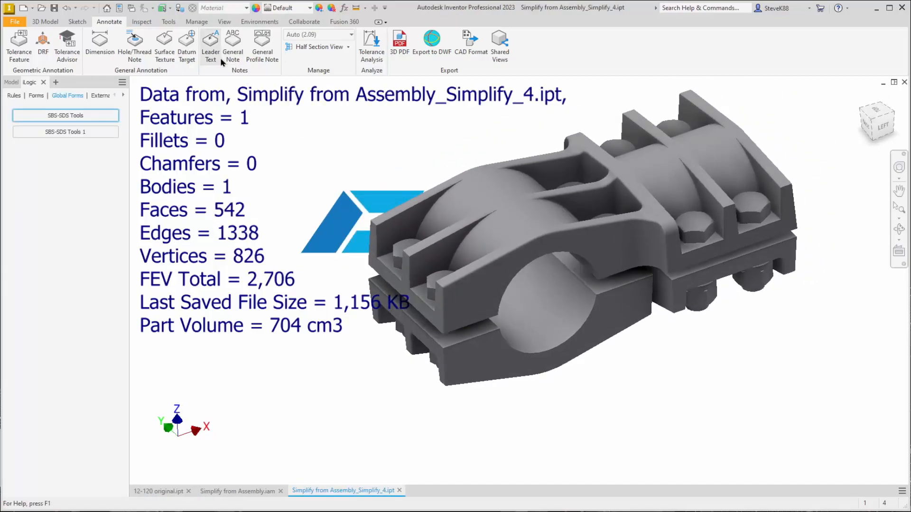
# Import 12-120.STEP into Simplify with Direct Edit.ipt as a converted model, with solids only and individual surfaces
pyautogui.click(46, 22)
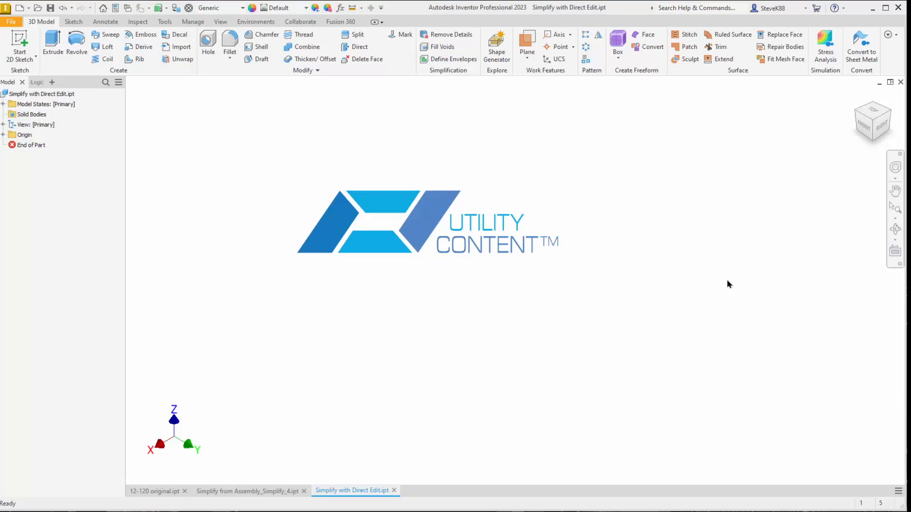
pyautogui.press('ctrl')
pyautogui.press('ctrl')
pyautogui.press('ctrl')
pyautogui.press('ctrl')
pyautogui.press('ctrl')
pyautogui.click(190, 52)
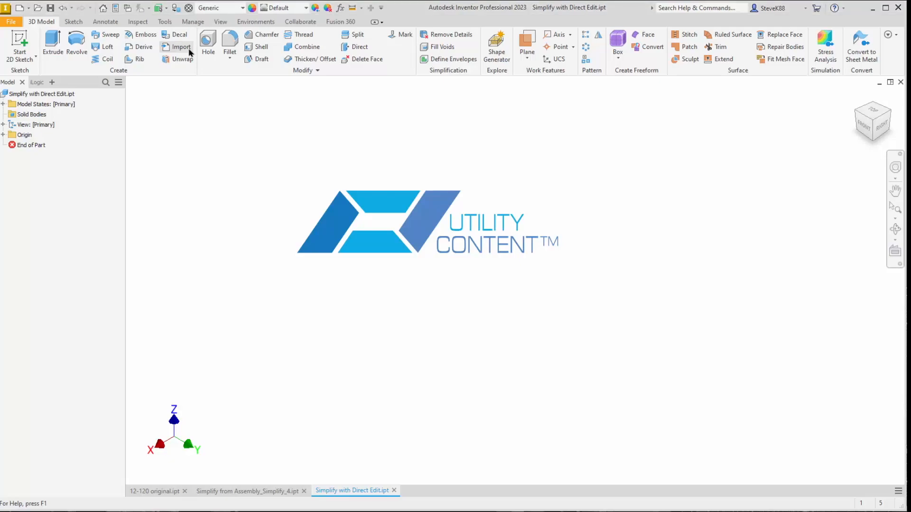
pyautogui.click(433, 232)
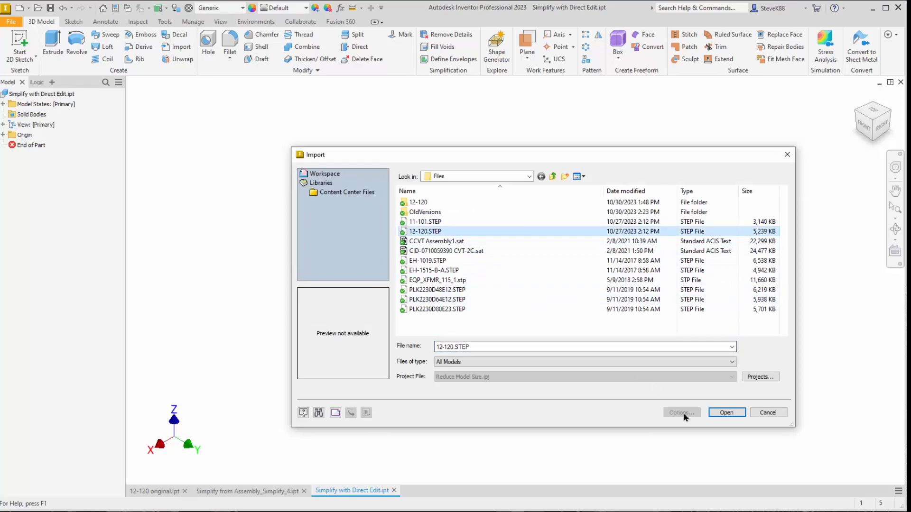
pyautogui.click(717, 411)
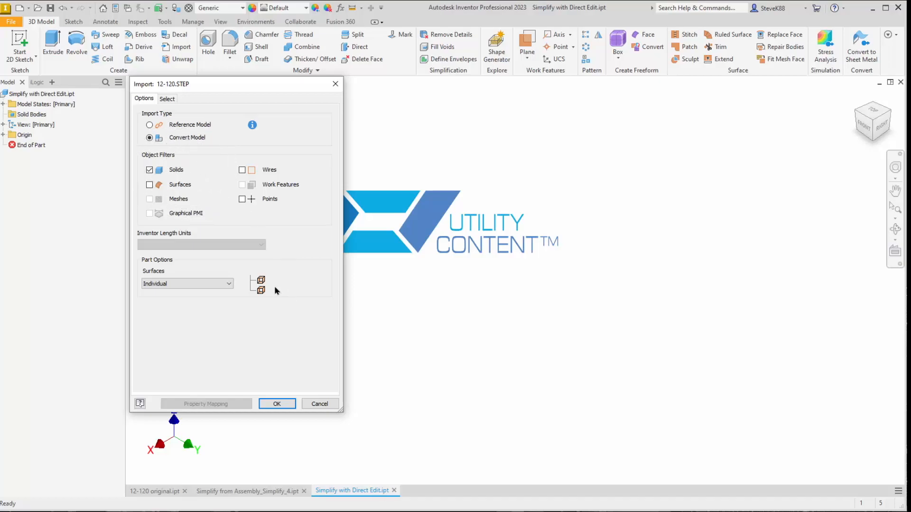
pyautogui.click(277, 403)
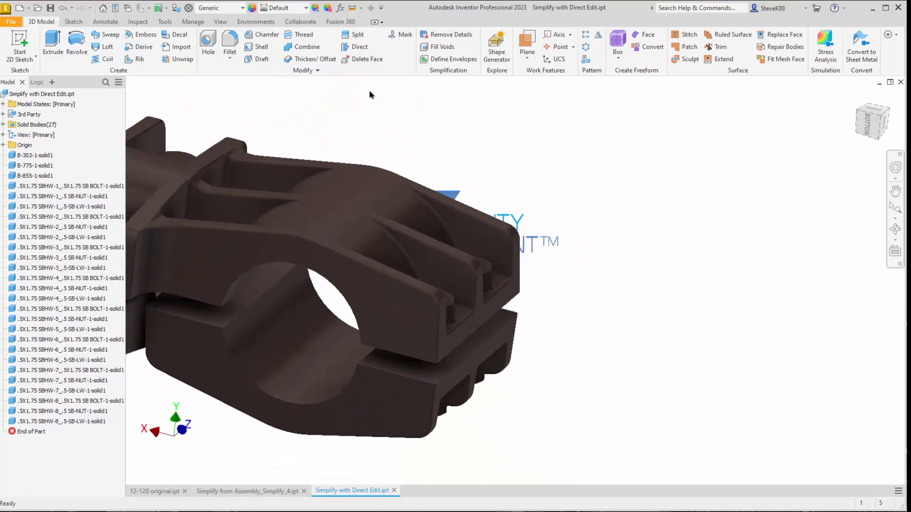
# Use Direct Edit to delete the rounded corner faces and their fillets on the larger clamp end's three upper ribs, and save the part
pyautogui.click(354, 47)
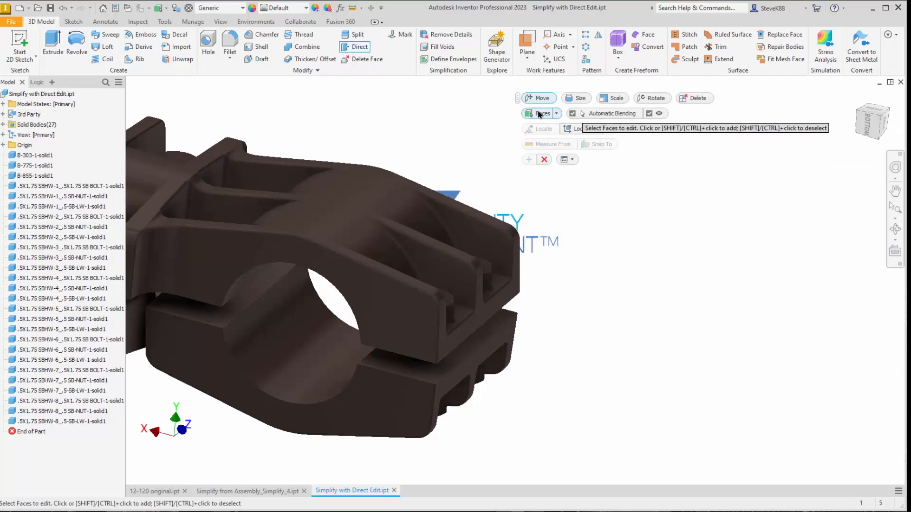
pyautogui.click(557, 114)
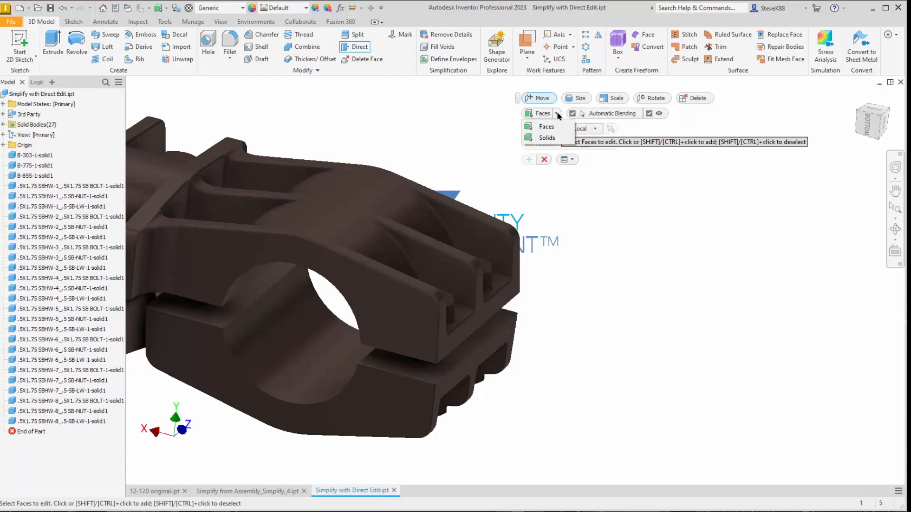
pyautogui.click(558, 115)
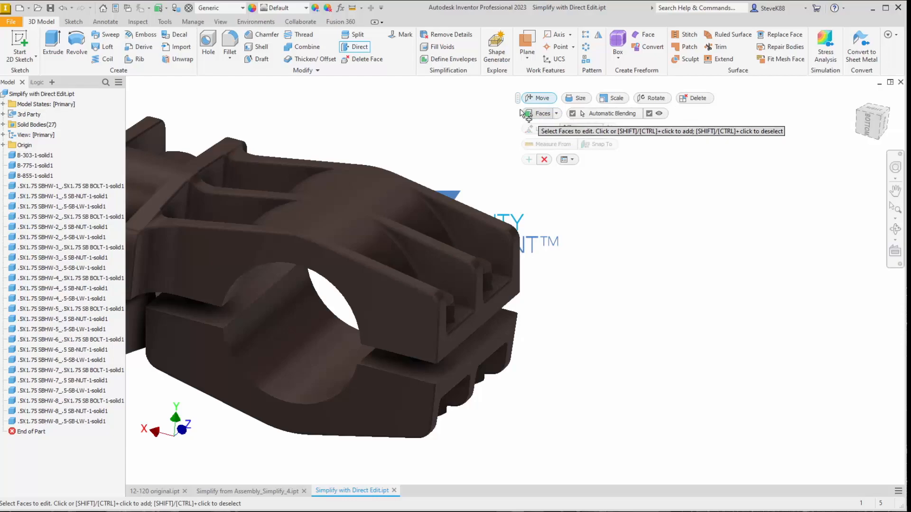
pyautogui.click(696, 99)
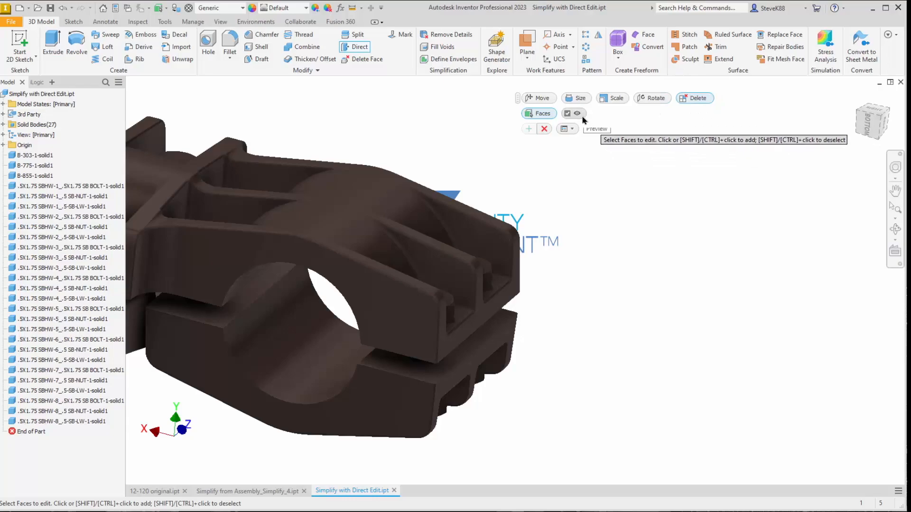
pyautogui.scroll(-3, 587, 208)
pyautogui.scroll(-4, 587, 207)
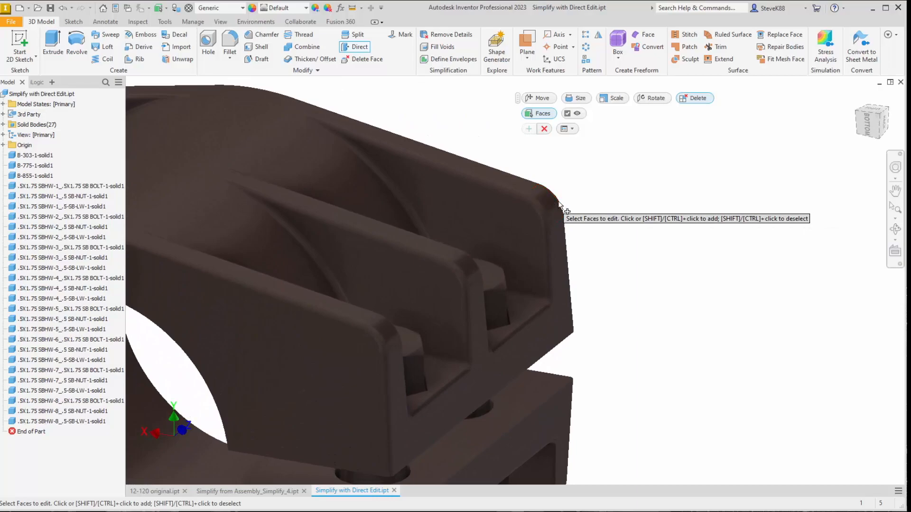
pyautogui.click(552, 202)
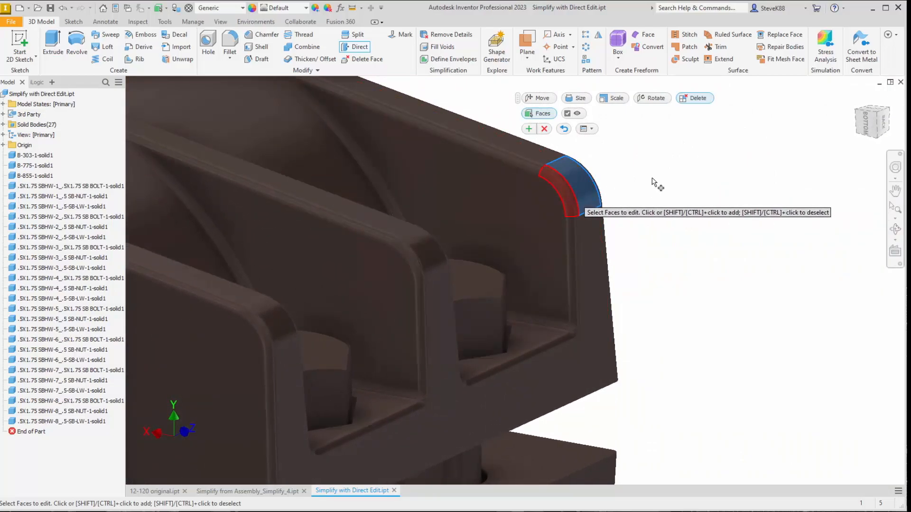
pyautogui.click(551, 205)
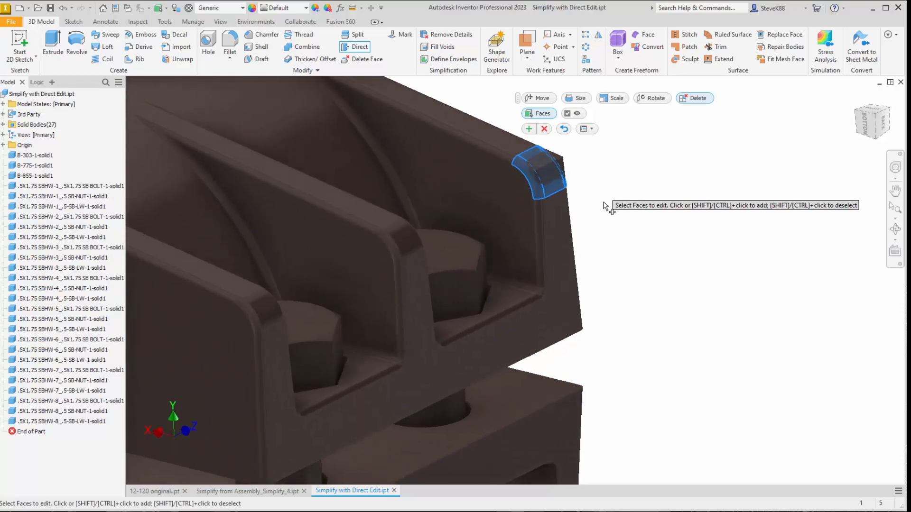
pyautogui.click(393, 262)
pyautogui.click(393, 263)
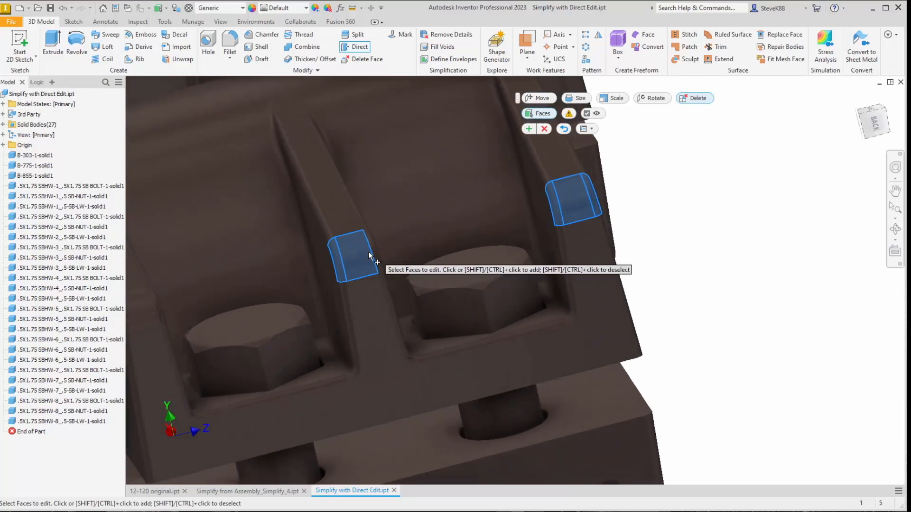
pyautogui.click(372, 251)
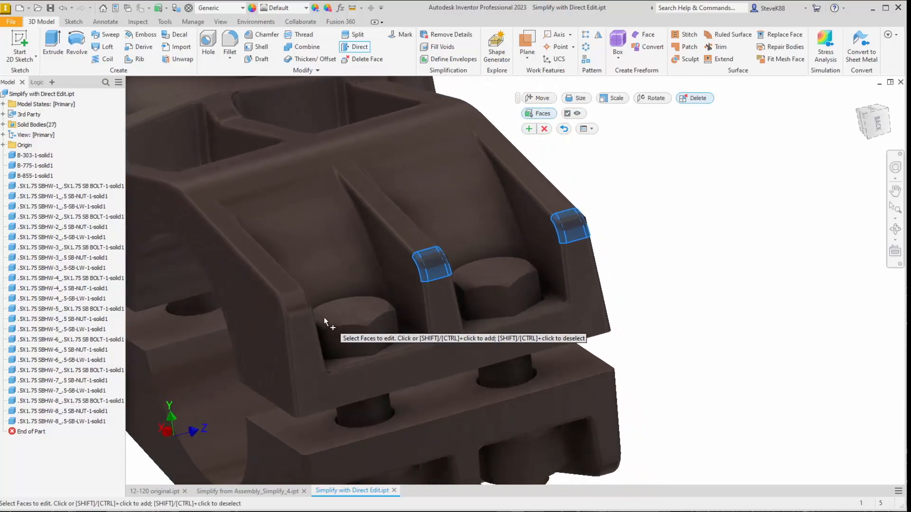
pyautogui.click(327, 308)
pyautogui.click(315, 303)
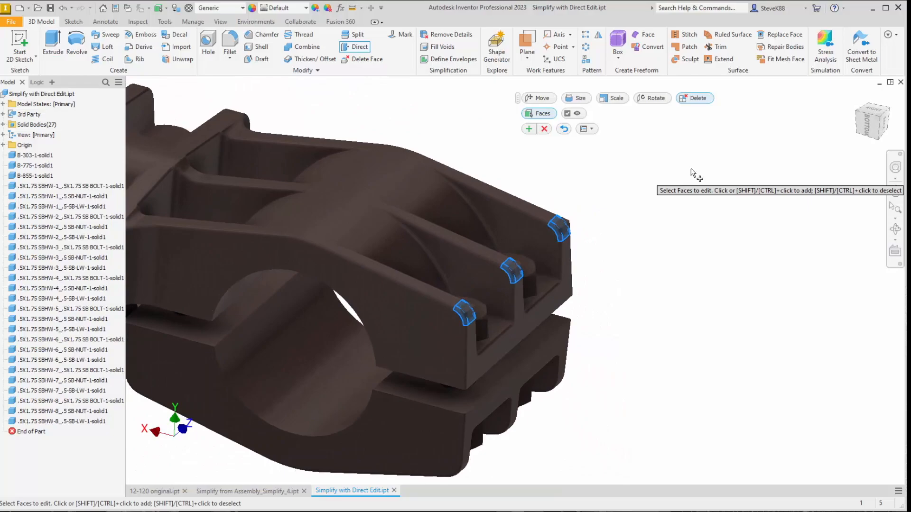
pyautogui.click(530, 129)
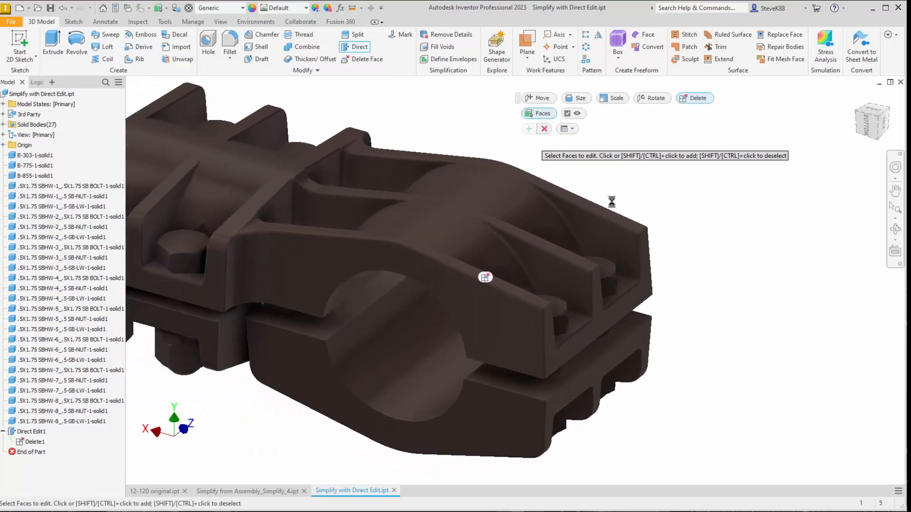
pyautogui.click(49, 6)
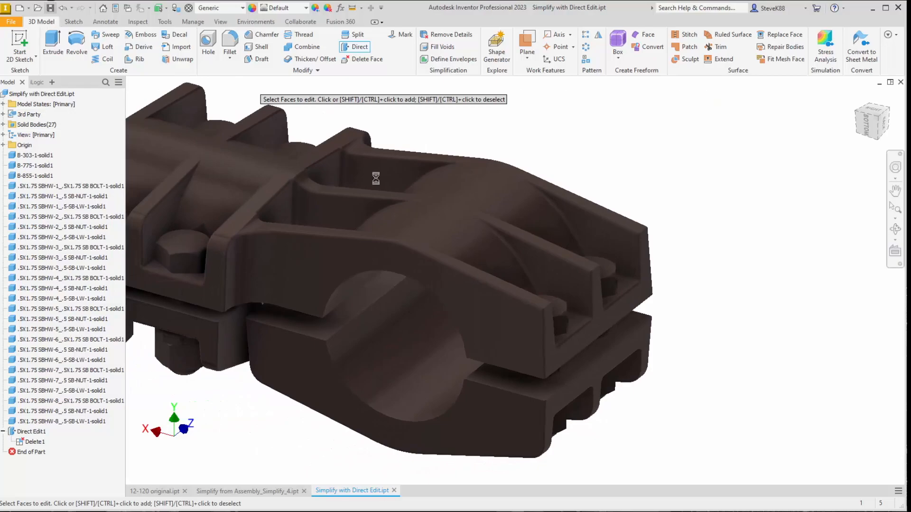
# Examine the Direct Edit feature in the model tree, the faces it affects, and the overall clamp
pyautogui.click(35, 432)
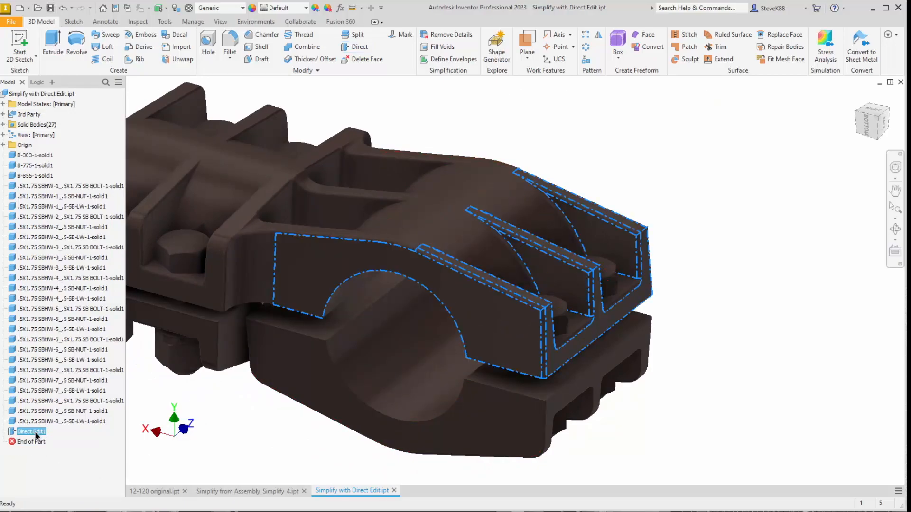
pyautogui.press('ctrl')
pyautogui.press('ctrl')
pyautogui.press('ctrl')
pyautogui.press('ctrl')
pyautogui.press('ctrl')
pyautogui.press('ctrl')
pyautogui.press('ctrl')
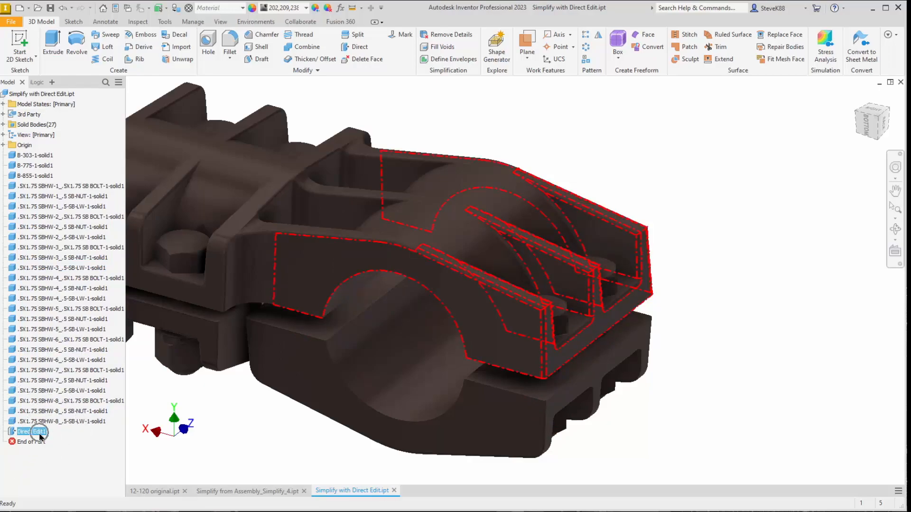
pyautogui.click(188, 466)
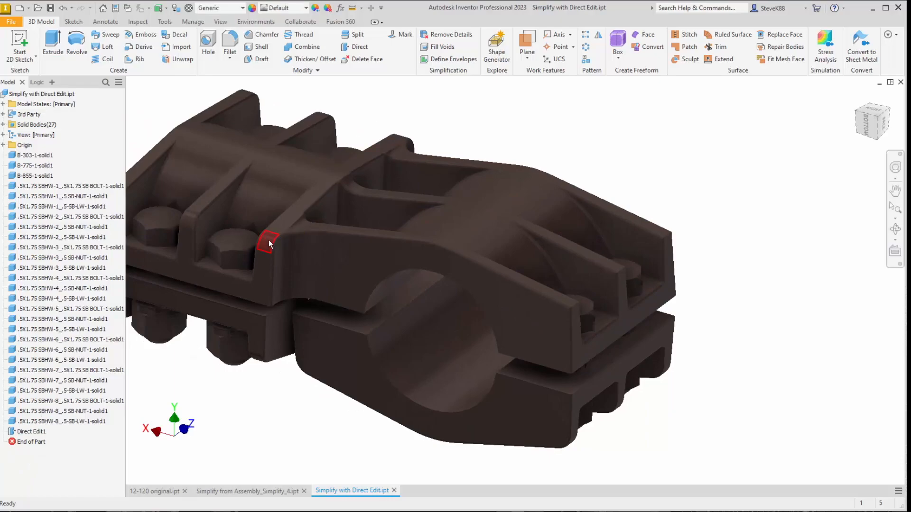
pyautogui.keyDown('shift'); pyautogui.moveTo(269, 244); pyautogui.dragTo(294, 318, button='middle'); pyautogui.keyUp('shift')
pyautogui.scroll(-3, 295, 318)
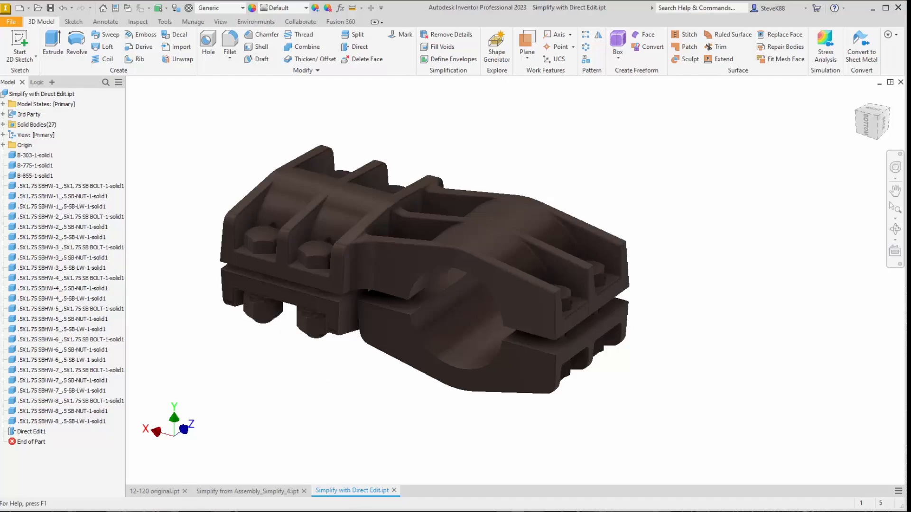
# Switch to the SDS Reduce Model Size PDF in Acrobat, fit it to page width and read the procedure on page 2
pyautogui.hotkey('alt', 'Tab')
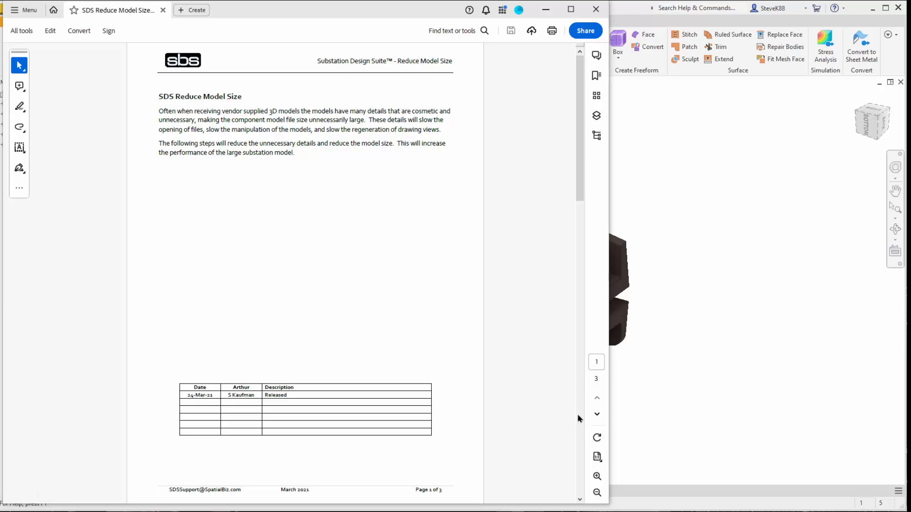
pyautogui.scroll(-3, 457, 352)
pyautogui.scroll(-12, 456, 348)
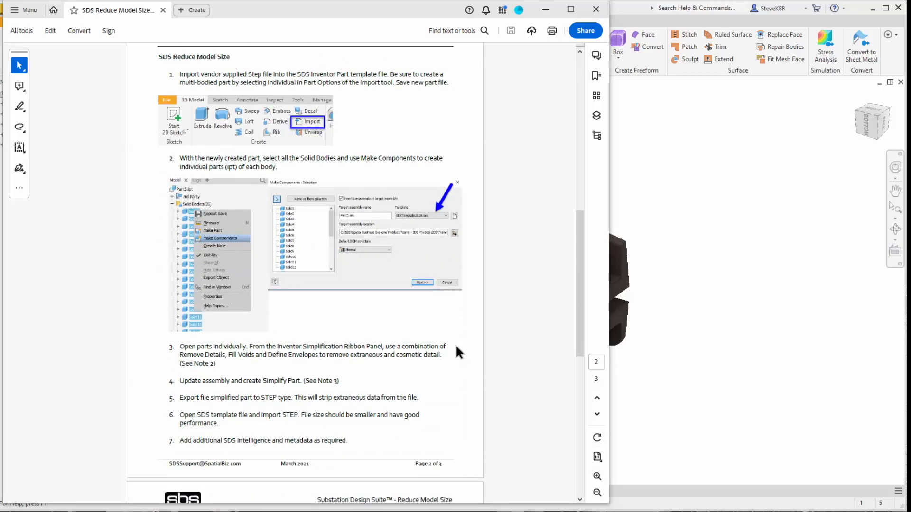
pyautogui.click(597, 458)
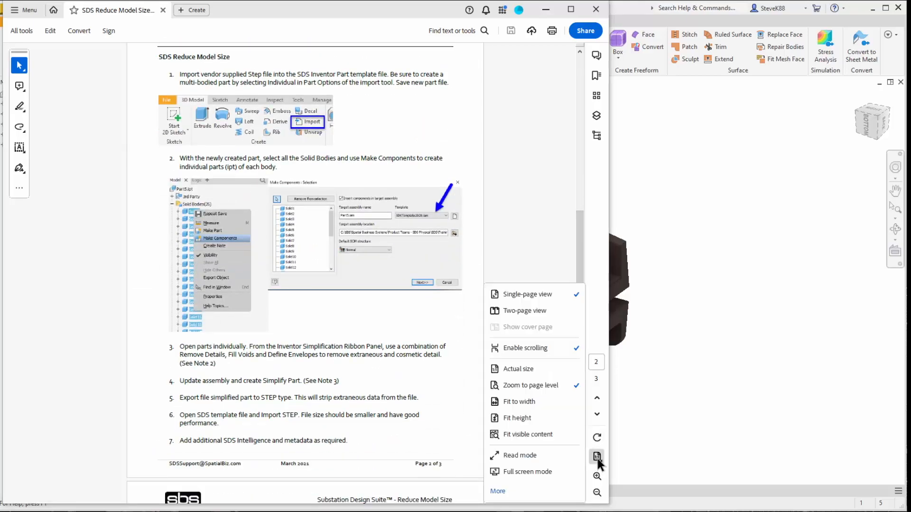
pyautogui.click(532, 402)
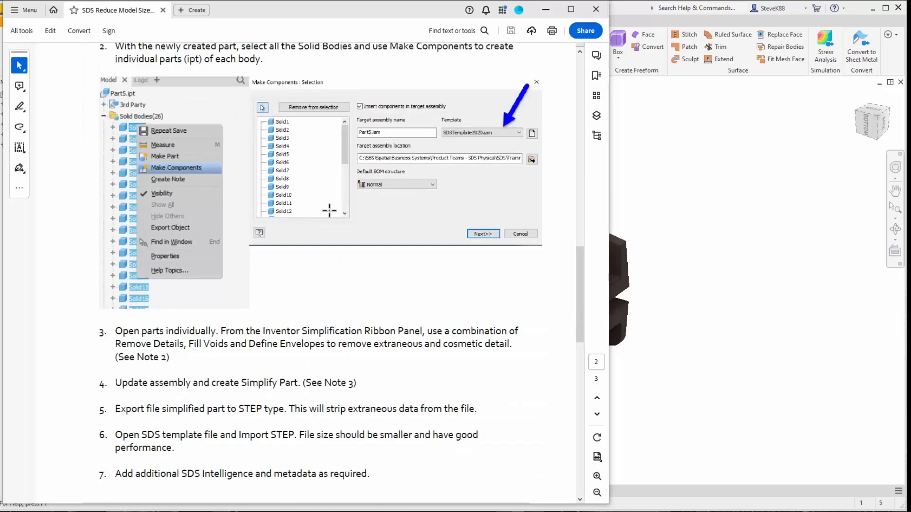
pyautogui.scroll(-3, 328, 207)
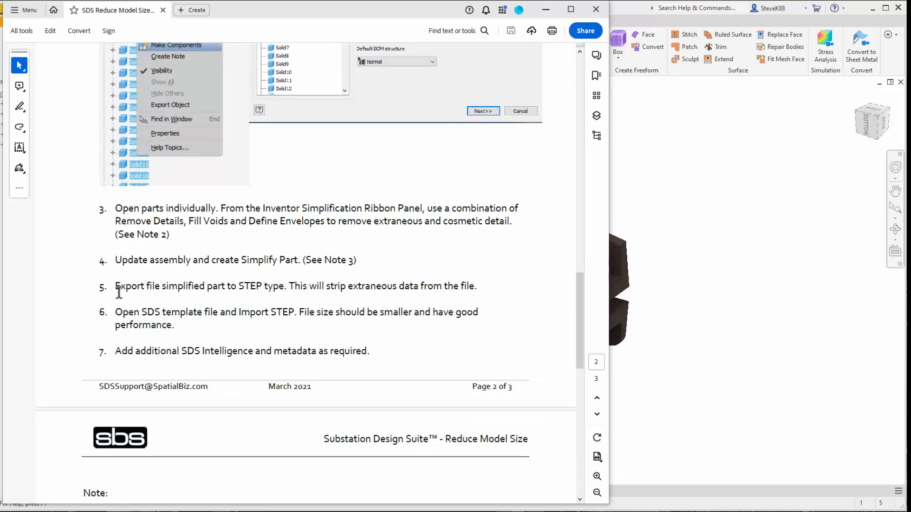
# Examine the instructions on exporting the simplified part to STEP and adding SDS Intelligence, moving the document aside to expose the model tree
pyautogui.moveTo(122, 287); pyautogui.dragTo(266, 286)
pyautogui.click(221, 287)
pyautogui.moveTo(332, 288); pyautogui.dragTo(480, 294)
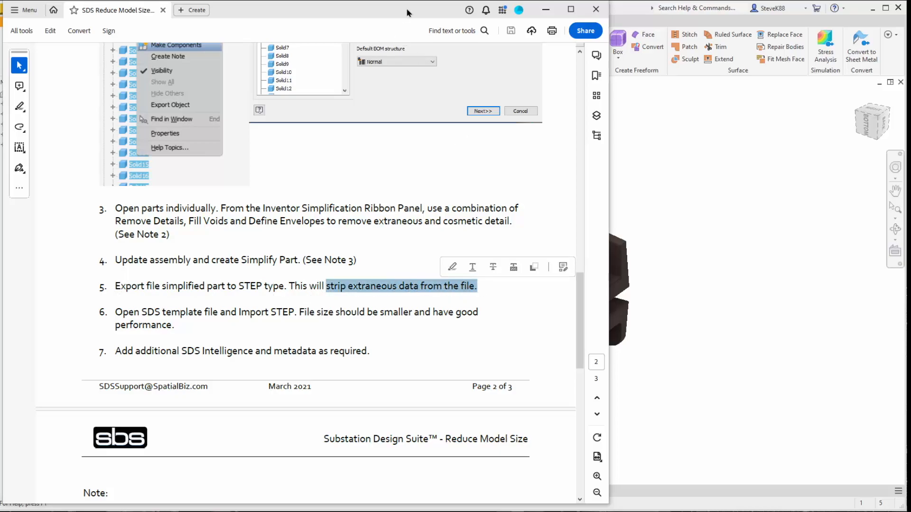
pyautogui.moveTo(402, 15); pyautogui.dragTo(557, 15)
pyautogui.click(42, 434)
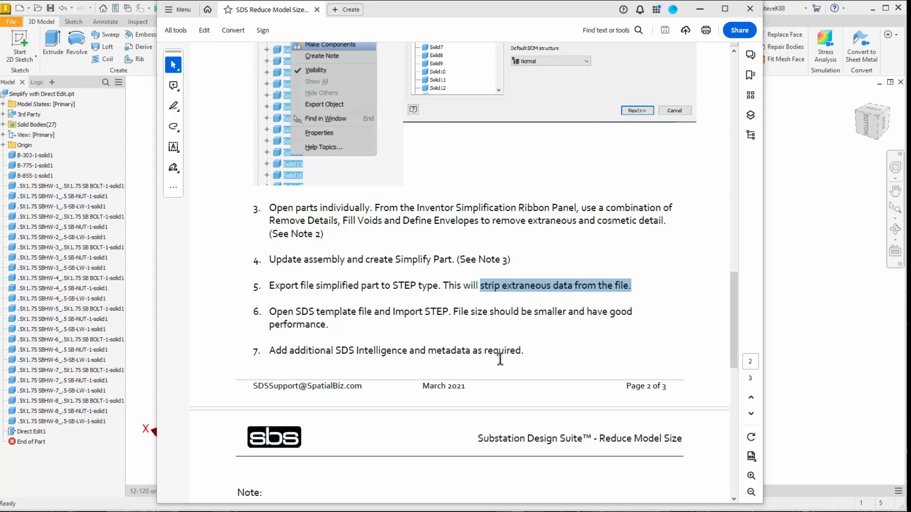
pyautogui.moveTo(335, 350); pyautogui.dragTo(404, 353)
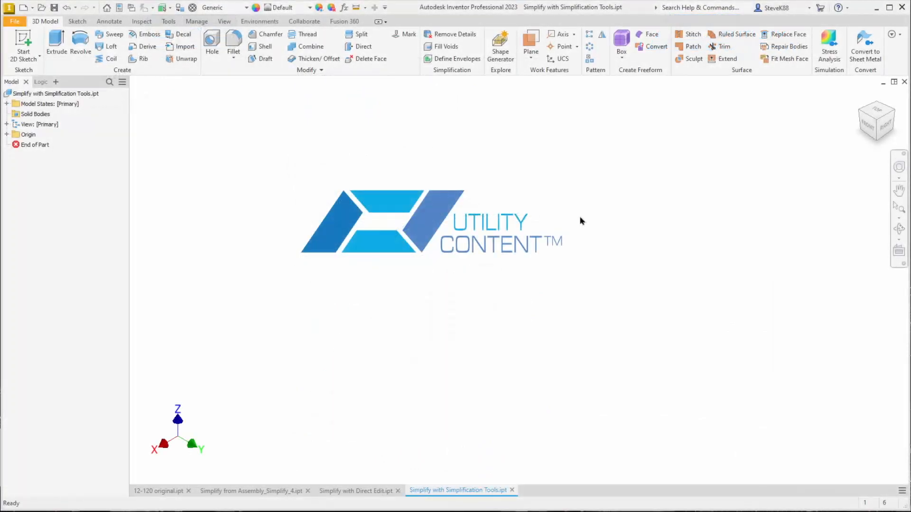
# Import 12-120.STEP into the empty part as a converted model containing only solids
pyautogui.click(581, 221)
pyautogui.click(189, 51)
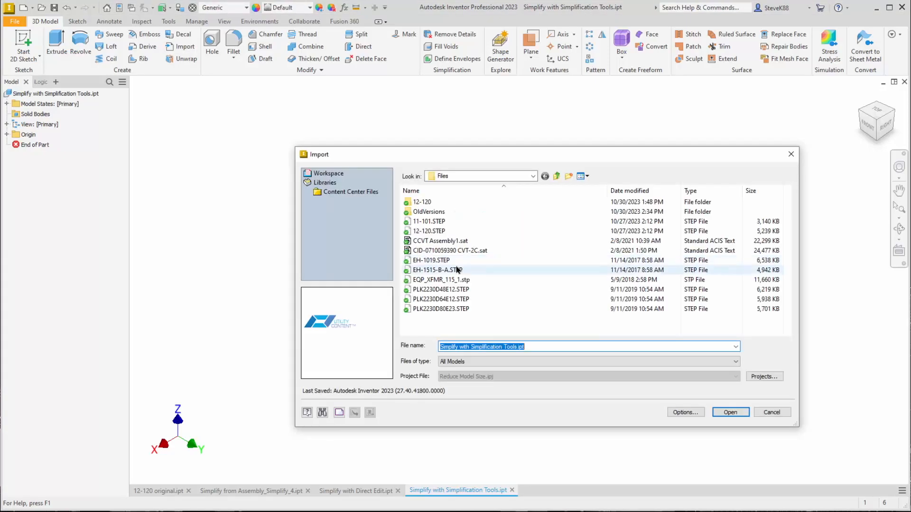
pyautogui.click(730, 412)
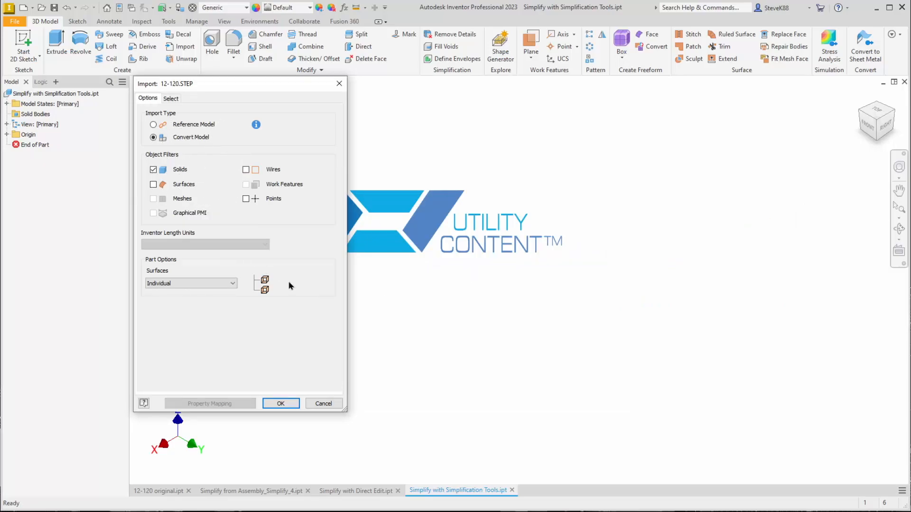
pyautogui.click(292, 403)
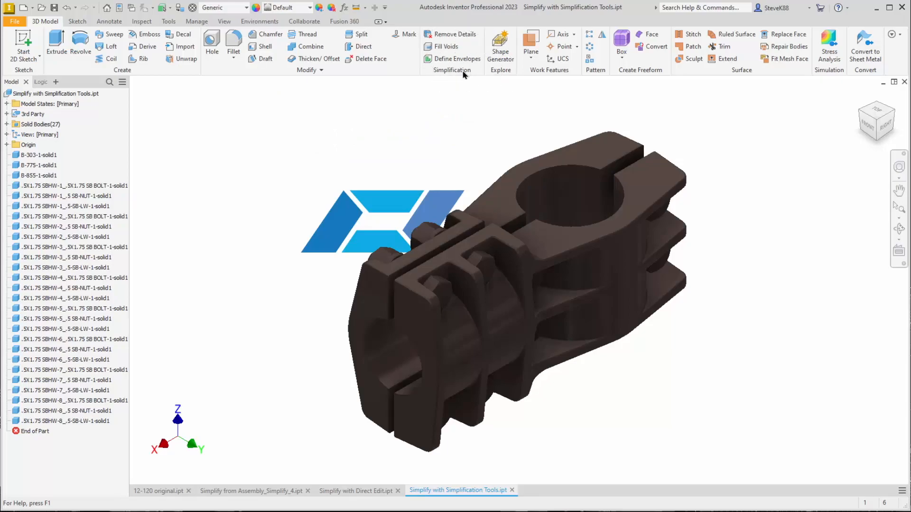
# Check the load behavior of the BIM Simplify add-in in the Add-In Manager
pyautogui.click(174, 23)
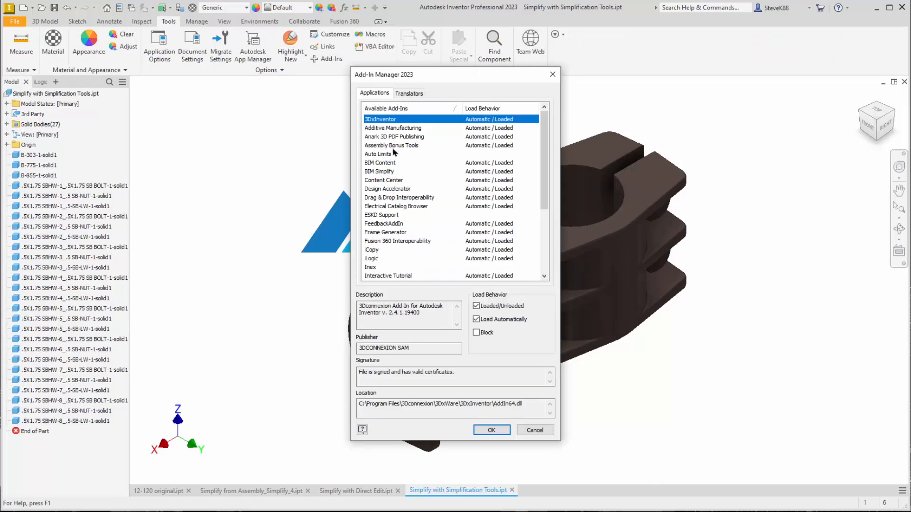
pyautogui.click(385, 171)
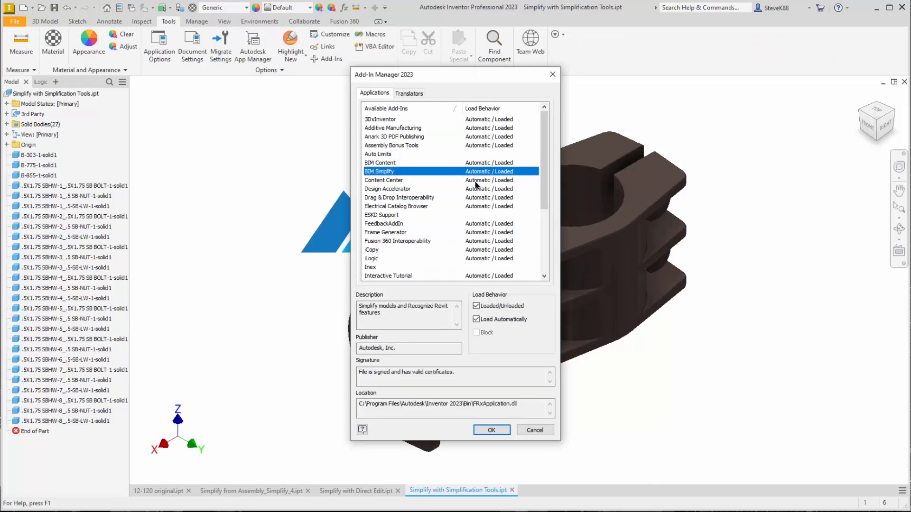
pyautogui.click(546, 430)
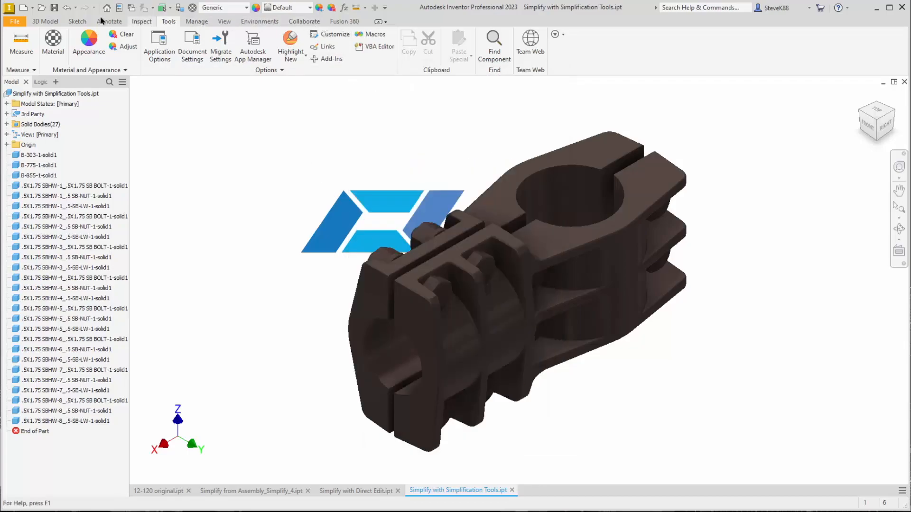
# Use Remove Details to delete the rounded corner faces and their side fillets on the larger clamp end's three upper ribs
pyautogui.click(45, 21)
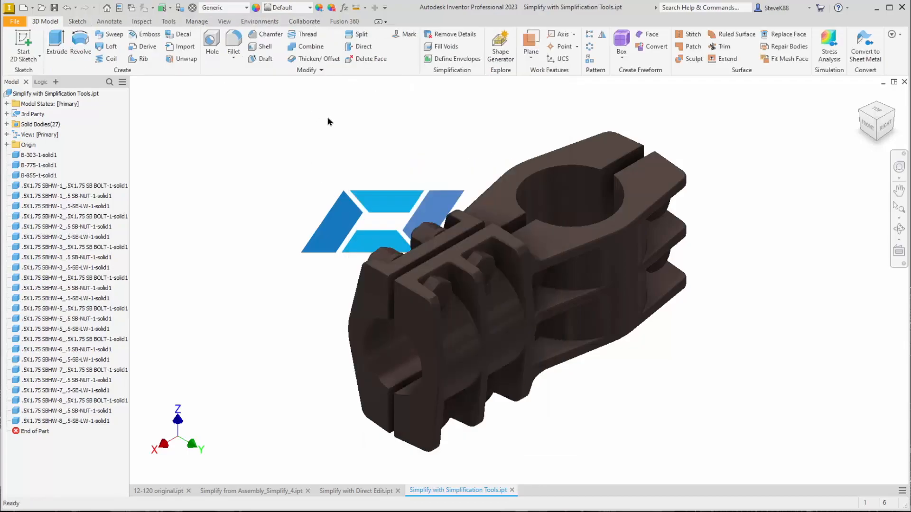
pyautogui.click(455, 35)
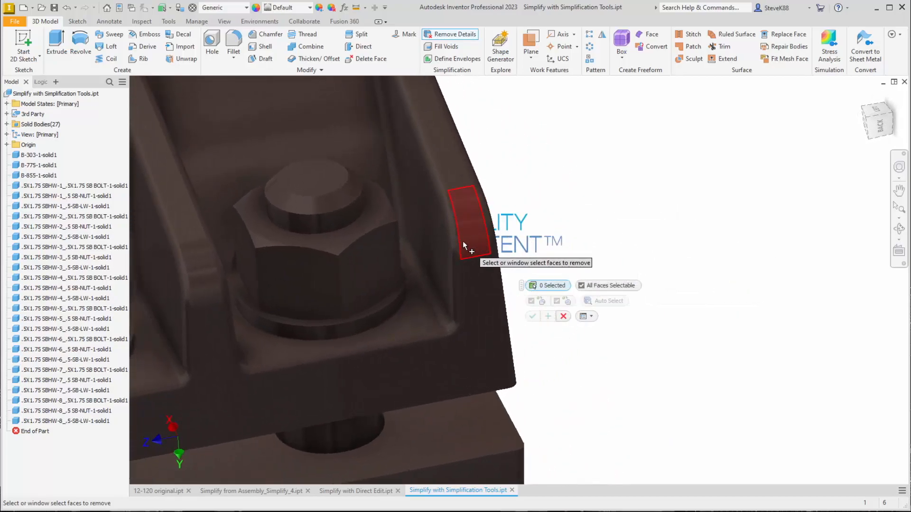
pyautogui.click(460, 245)
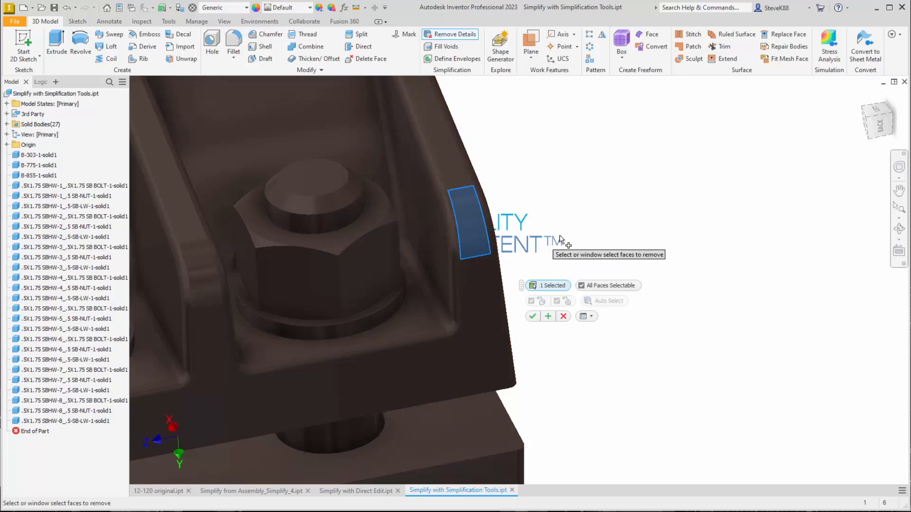
pyautogui.click(485, 246)
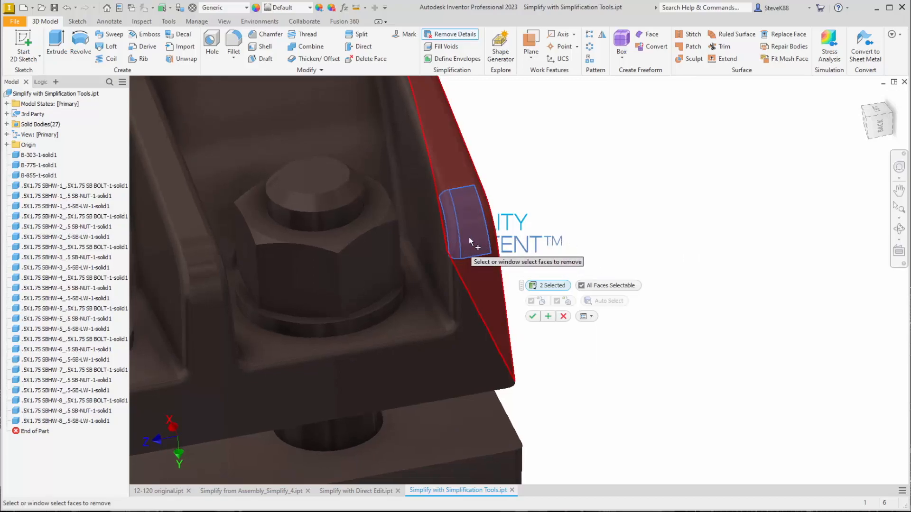
pyautogui.click(494, 232)
pyautogui.scroll(-4, 667, 216)
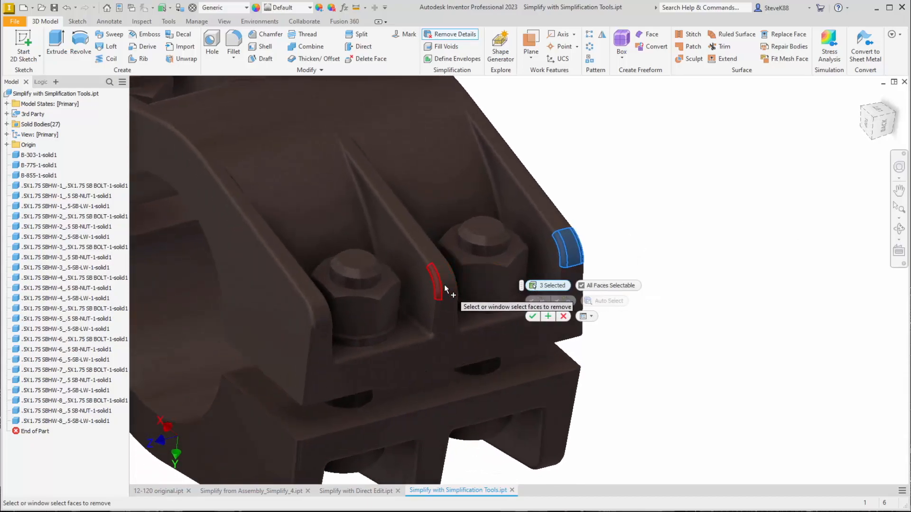
pyautogui.click(441, 291)
pyautogui.click(439, 286)
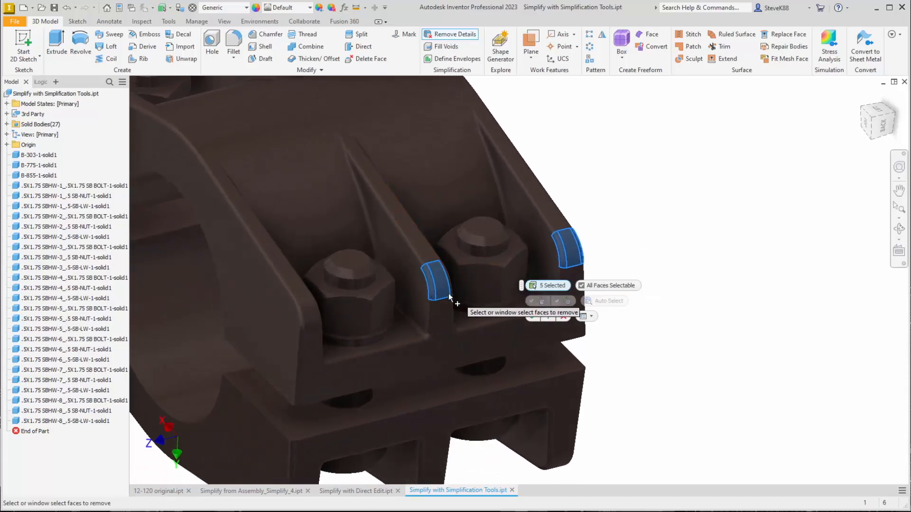
pyautogui.click(435, 285)
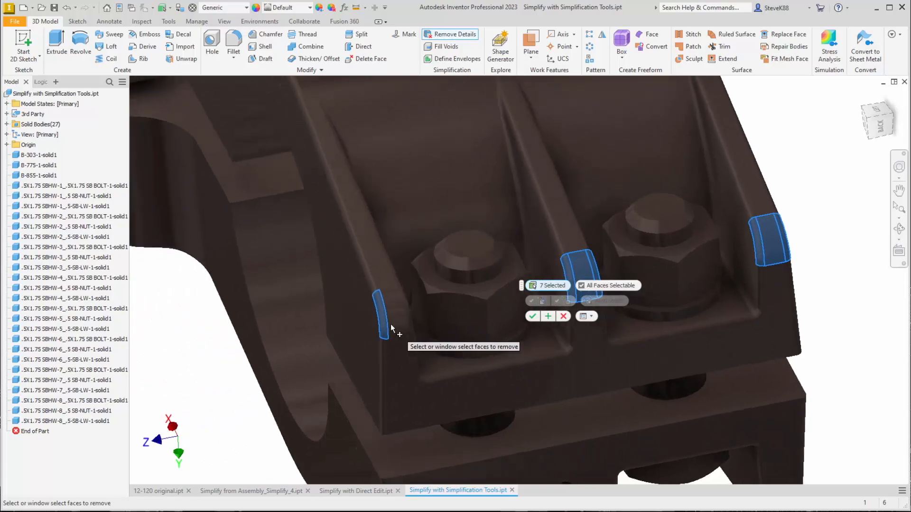
pyautogui.click(417, 315)
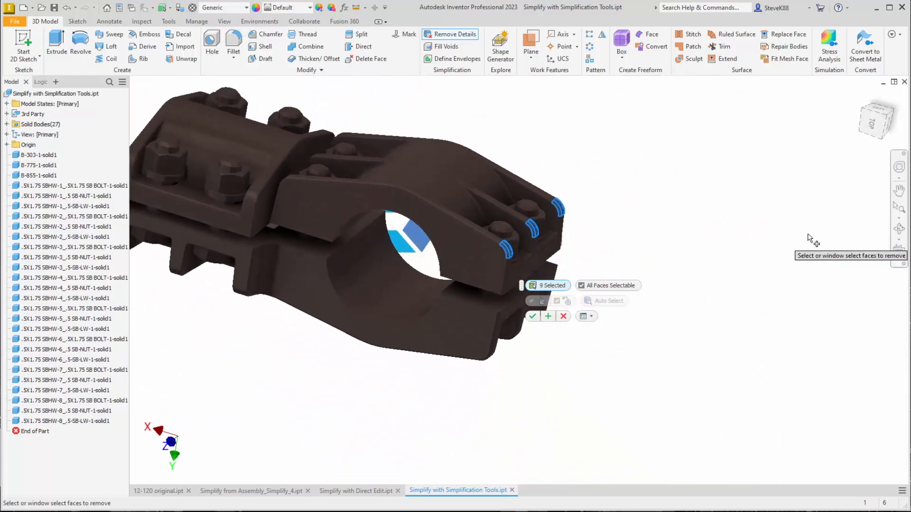
pyautogui.click(532, 317)
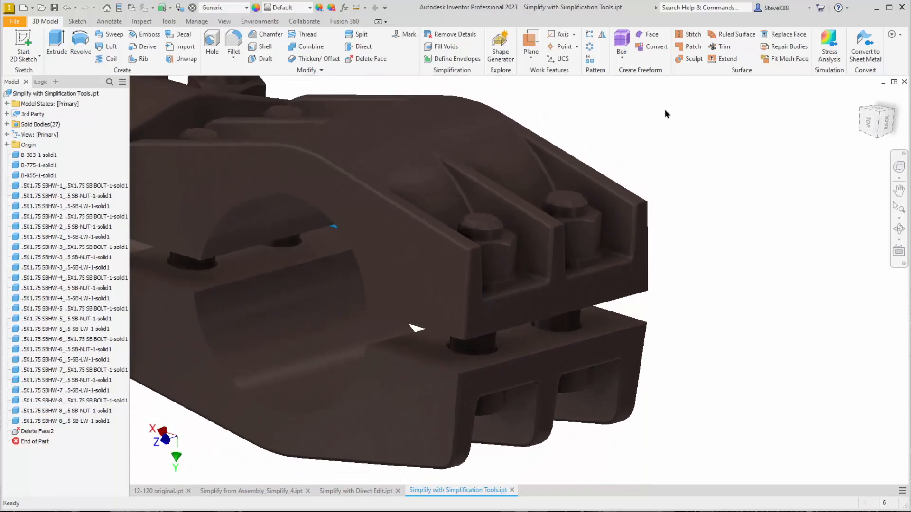
# Use Remove Details to delete the sloped and vertical edge fillets on the outer side of the upper clamp's nearest end rib
pyautogui.click(453, 34)
pyautogui.scroll(-2, 460, 251)
pyautogui.click(463, 250)
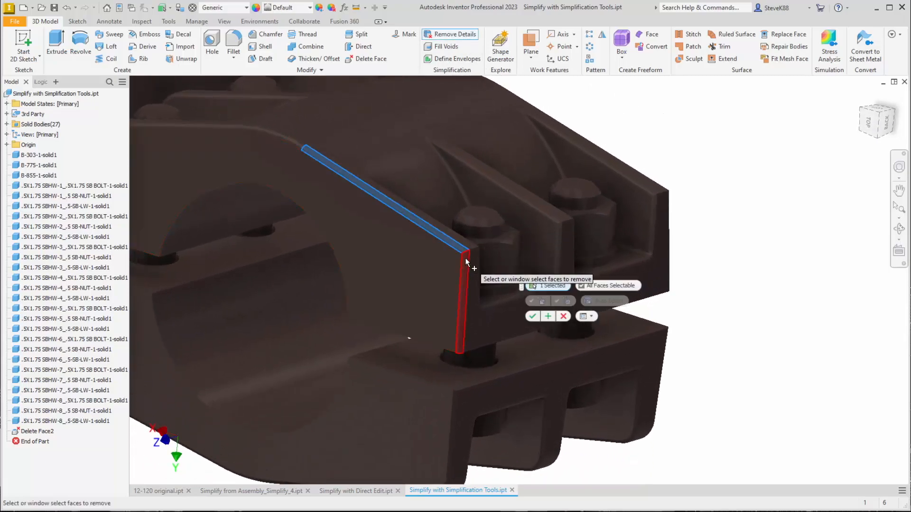
pyautogui.click(465, 259)
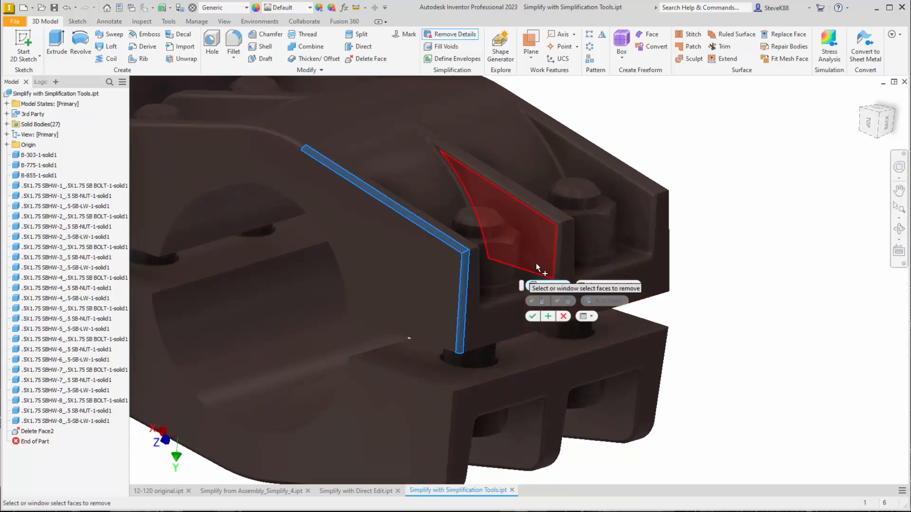
pyautogui.click(532, 316)
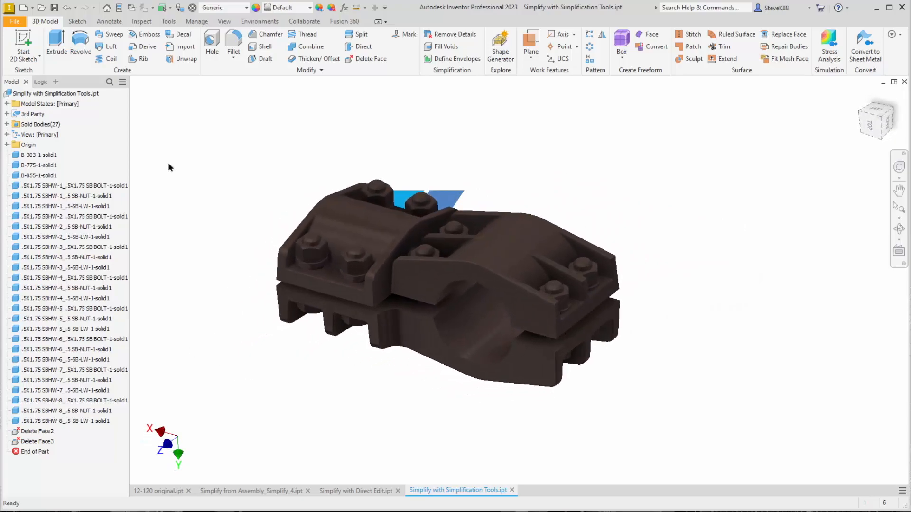
# Save the part and examine the body affected by the last Delete Face feature
pyautogui.click(54, 8)
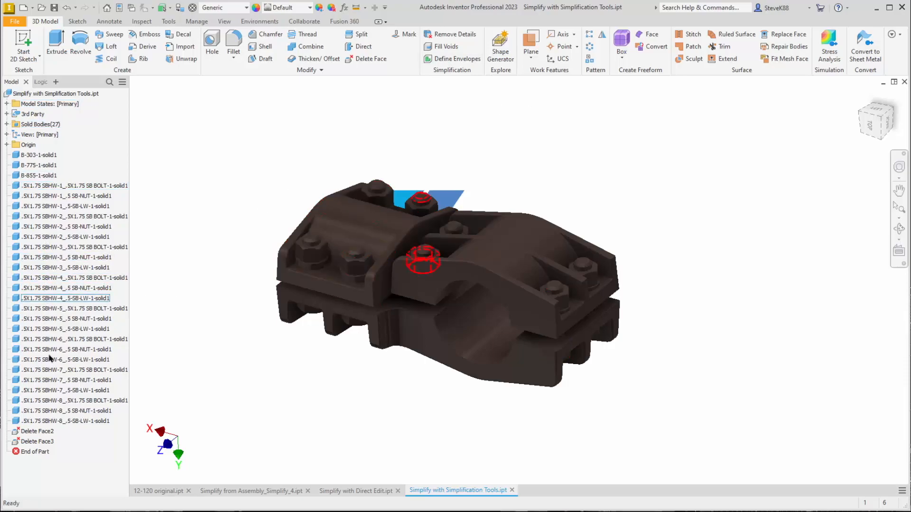
pyautogui.click(38, 441)
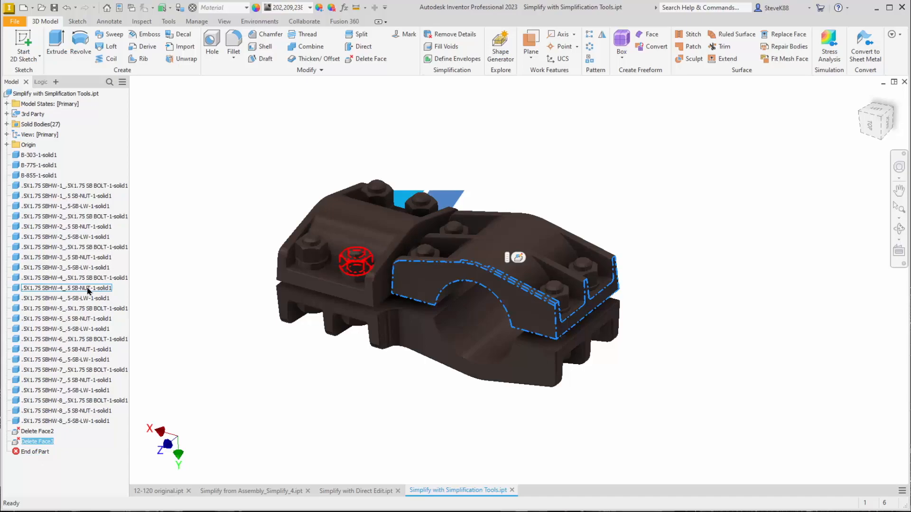
pyautogui.click(220, 176)
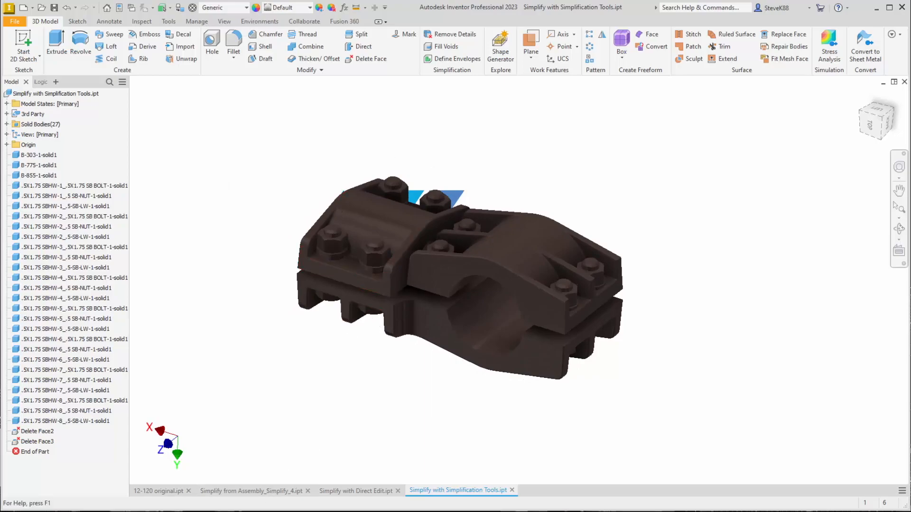
# Switch to the SDS Reduce Model Size PDF in Acrobat and review the page 2 instructions on the simplification tools and STEP export
pyautogui.hotkey('alt', 'Tab')
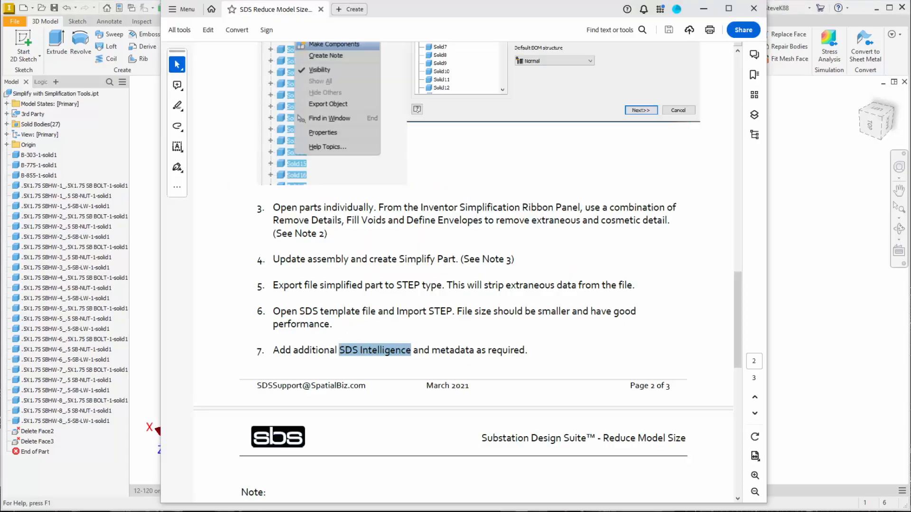
pyautogui.click(352, 221)
pyautogui.moveTo(736, 342); pyautogui.dragTo(737, 124)
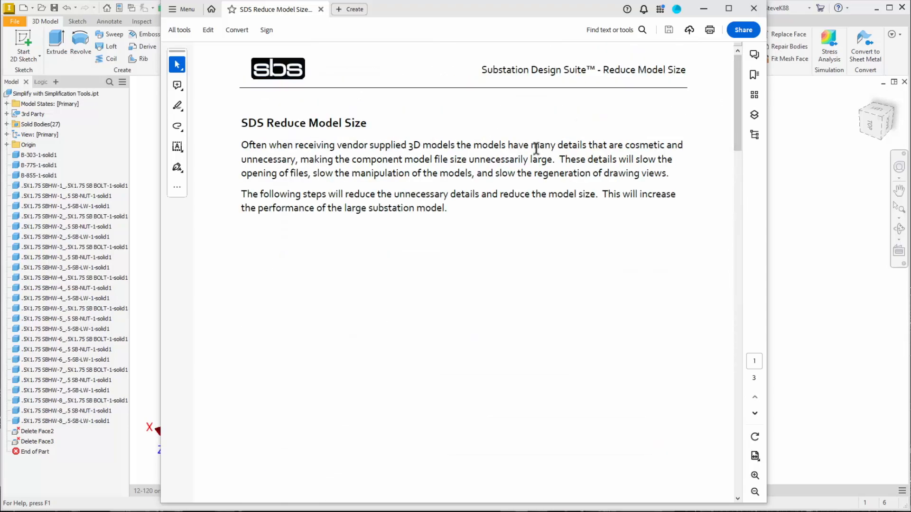
pyautogui.moveTo(740, 114); pyautogui.dragTo(773, 319)
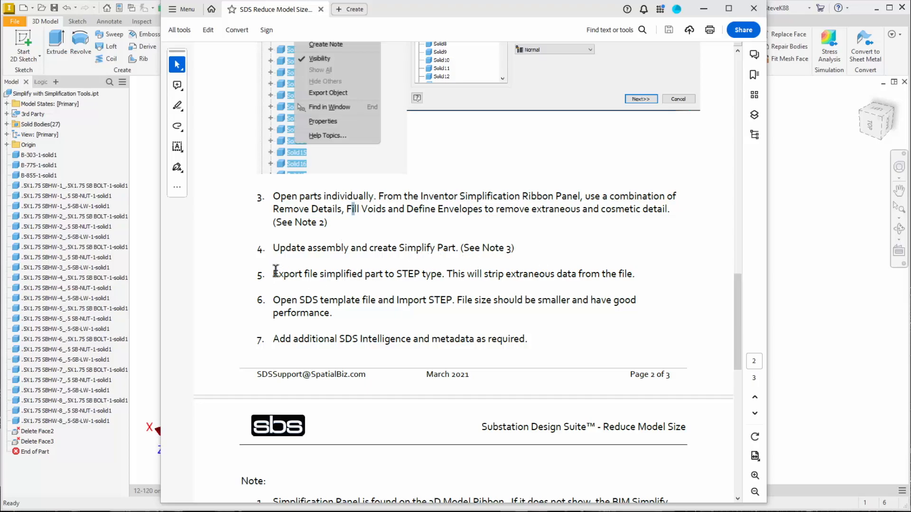
pyautogui.moveTo(274, 274); pyautogui.dragTo(453, 270)
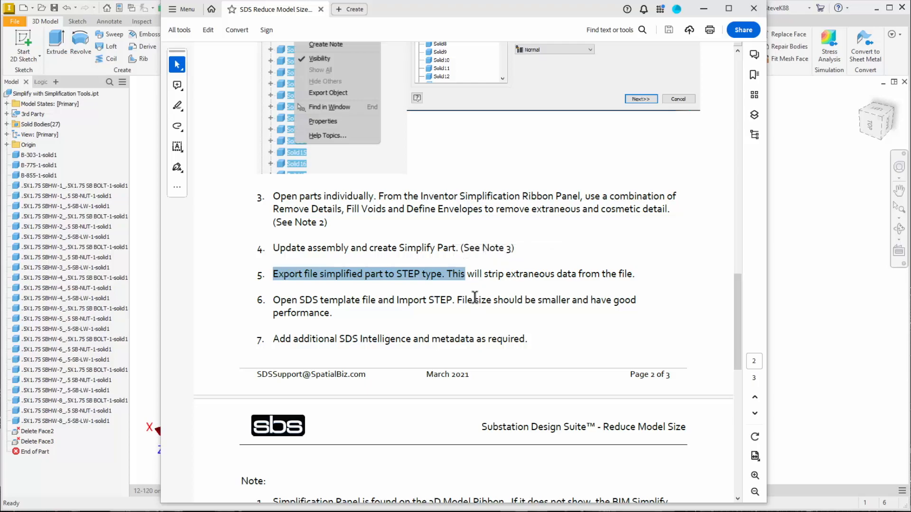
pyautogui.moveTo(484, 275); pyautogui.dragTo(625, 273)
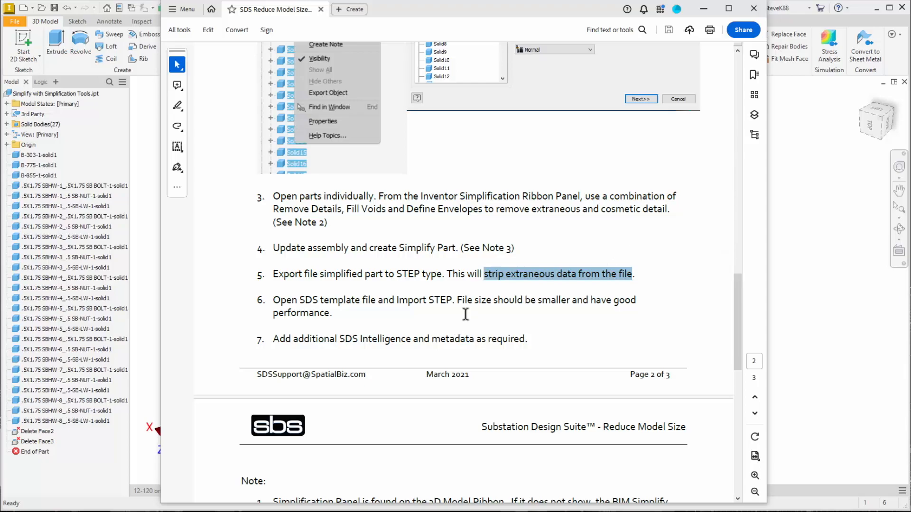
pyautogui.scroll(-1, 465, 315)
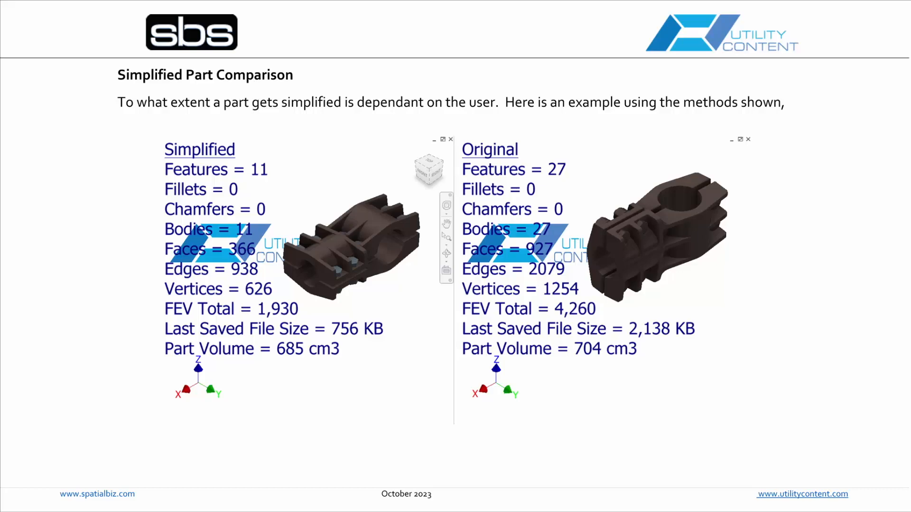
pyautogui.press('Right')
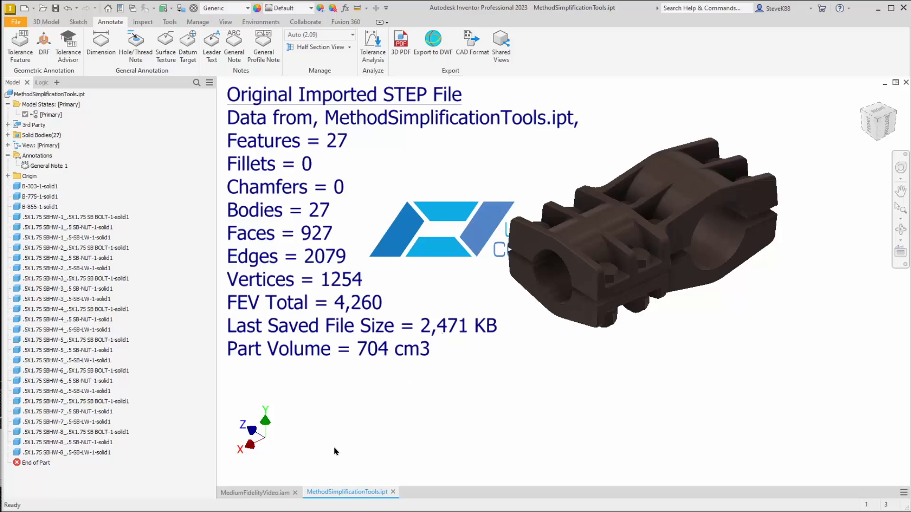
# Switch to the MediumFidelityVideo.iam assembly in its home view and look over the component placement options
pyautogui.click(266, 493)
pyautogui.click(312, 403)
pyautogui.press('F6')
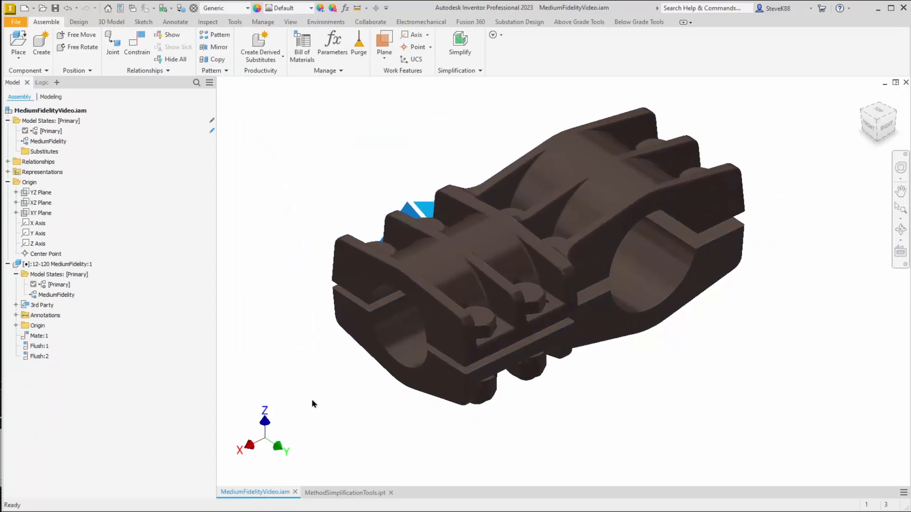
pyautogui.click(19, 56)
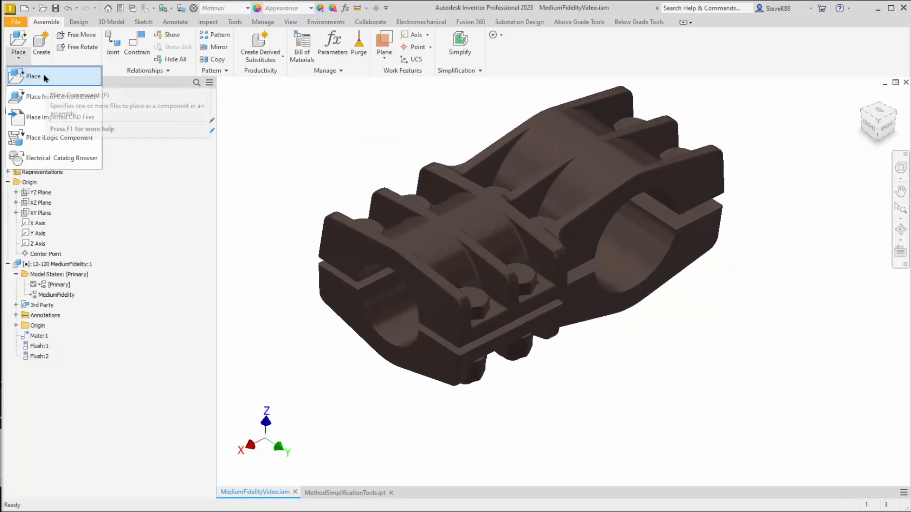
pyautogui.click(169, 190)
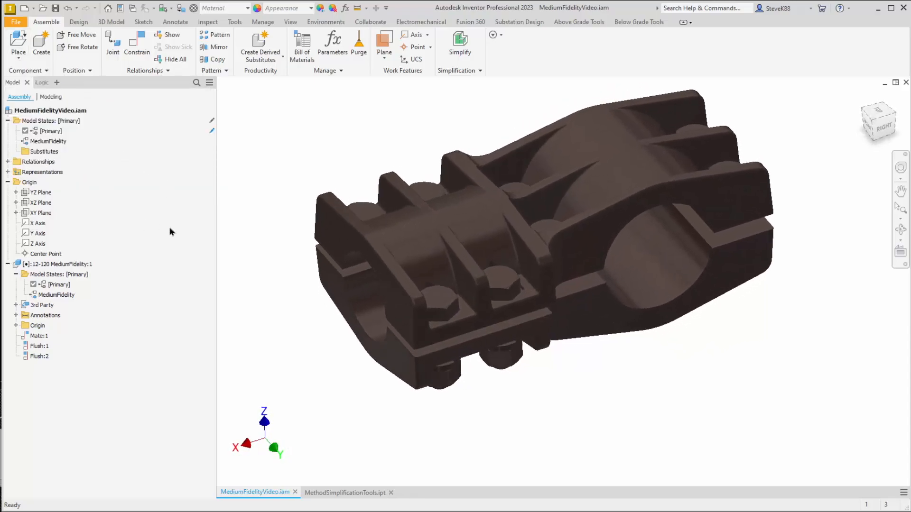
# Activate the MediumFidelity model state of the top-level assembly
pyautogui.click(60, 144)
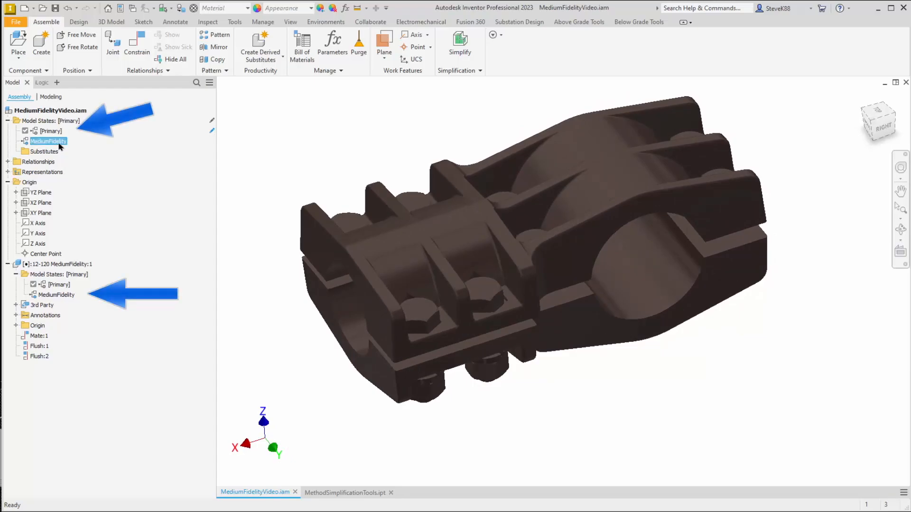
pyautogui.rightClick(60, 146)
pyautogui.click(80, 175)
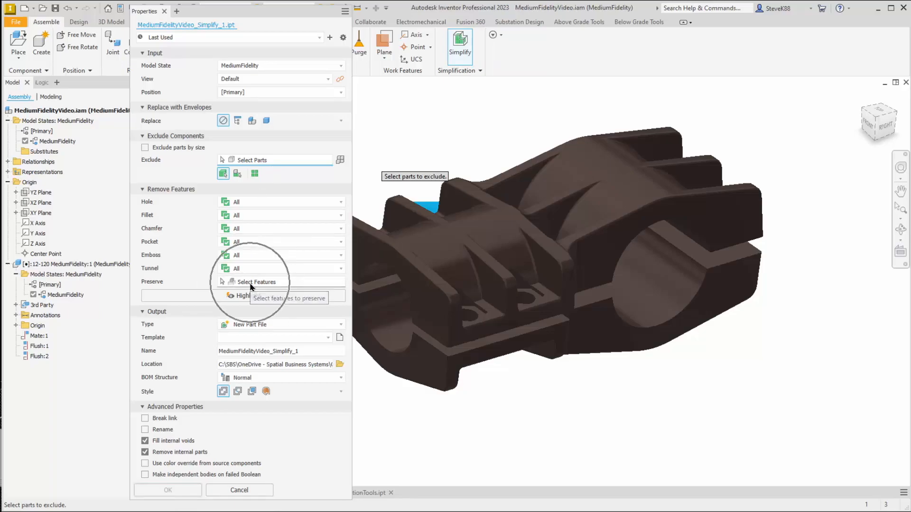
# Simplify the assembly's MediumFidelity model state into the new part MediumFidelityVideo_Simplify_1 using the SDSTemplate2023.ipt template
pyautogui.click(328, 338)
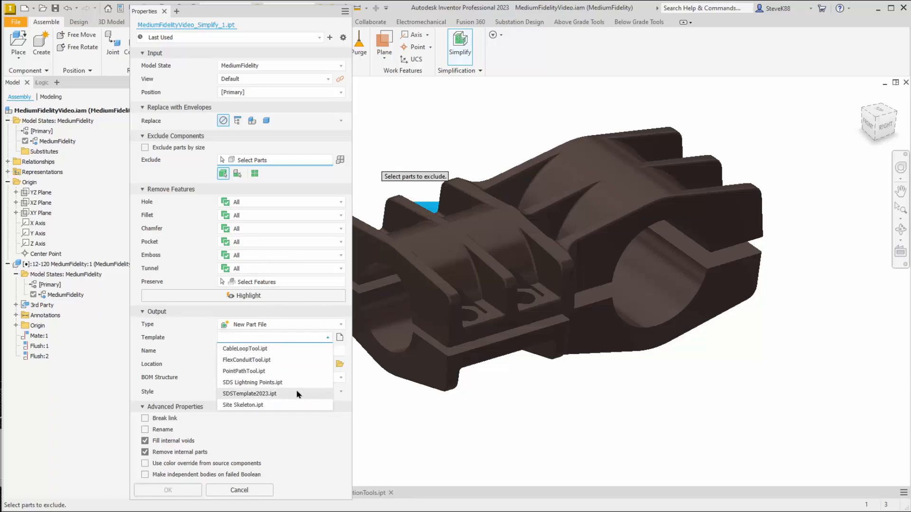
pyautogui.click(300, 393)
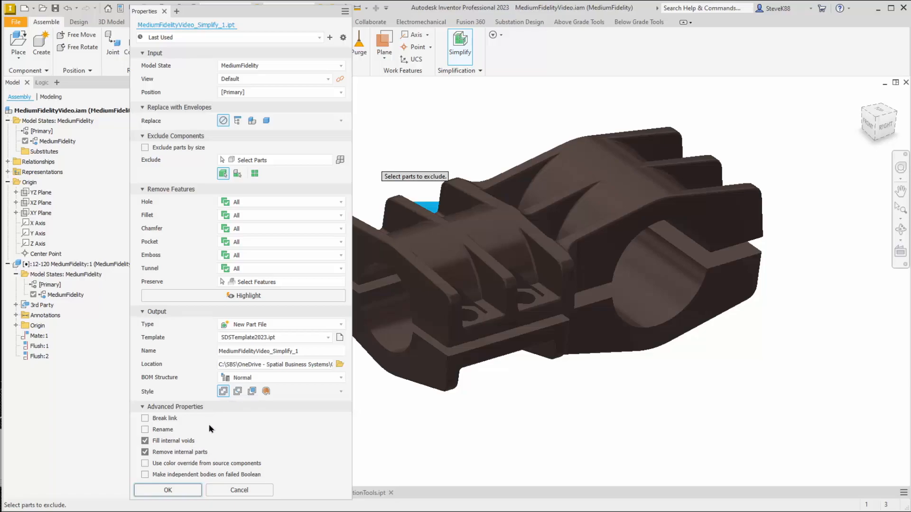
pyautogui.click(191, 494)
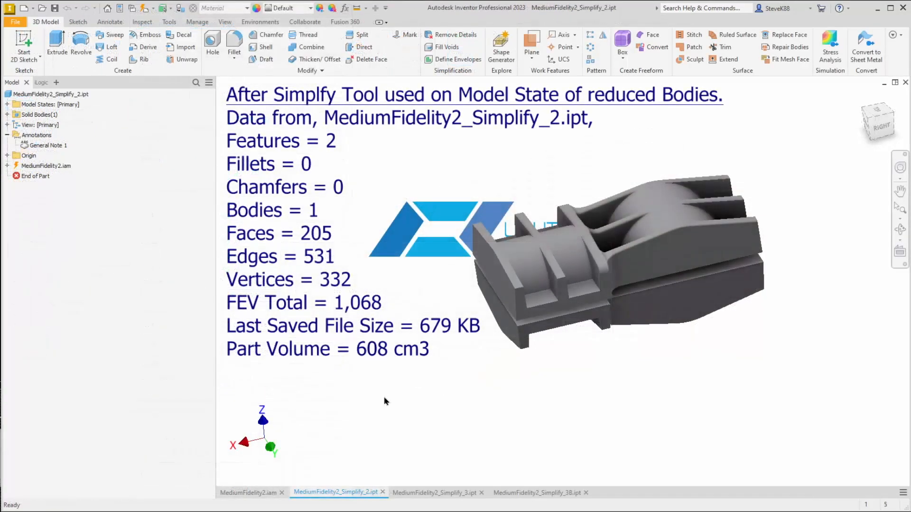
# Examine the simplified geometry and the model data note in MediumFidelity2_Simplify_2.ipt, including its FEV total and saved file size
pyautogui.keyDown('shift'); pyautogui.moveTo(538, 374); pyautogui.dragTo(567, 373, button='middle'); pyautogui.keyUp('shift')
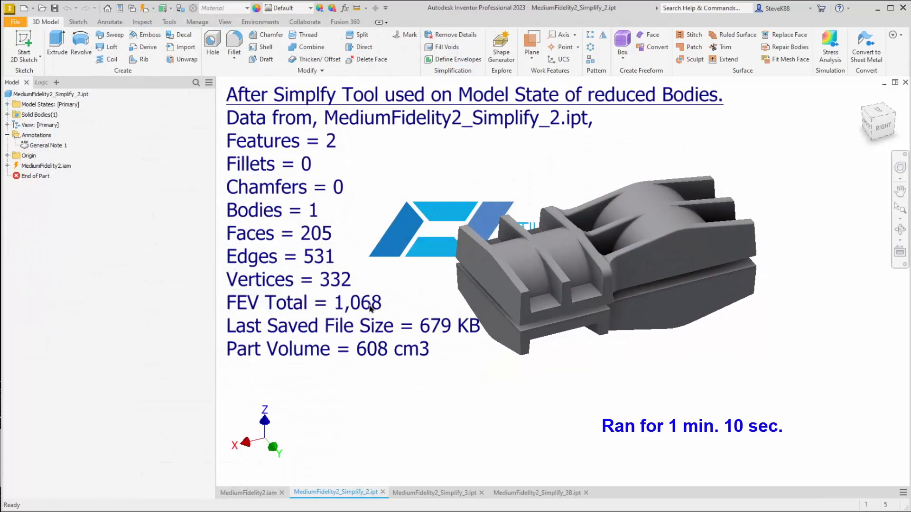
pyautogui.press('ctrl')
pyautogui.press('ctrl')
pyautogui.press('ctrl')
pyautogui.press('ctrl')
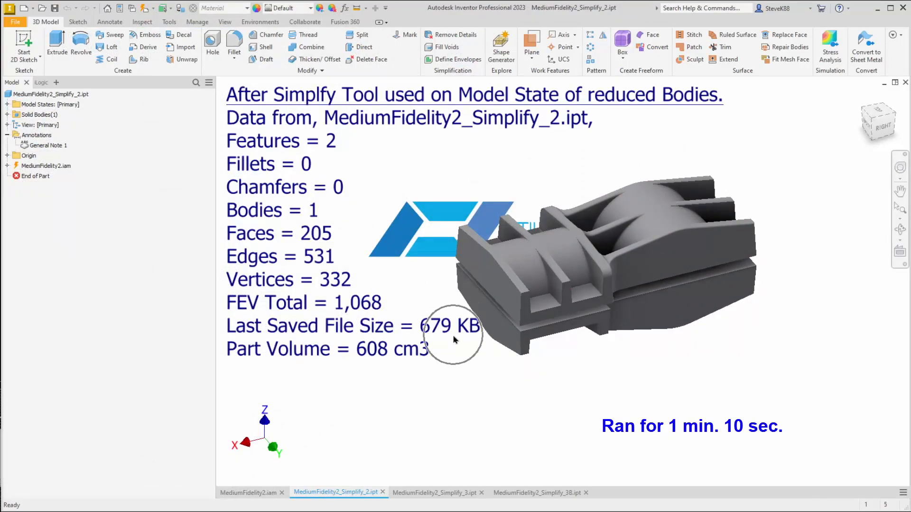
pyautogui.press('ctrl')
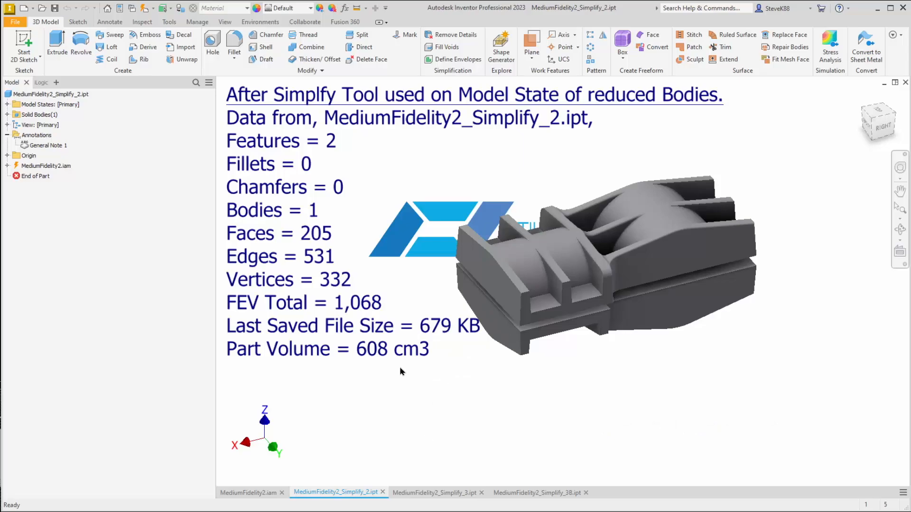
# Compare the Delete Face and Direct Edit version, MediumFidelity2_Simplify_3.ipt, with MediumFidelity2_Simplify_2.ipt, checking features and model data
pyautogui.click(451, 493)
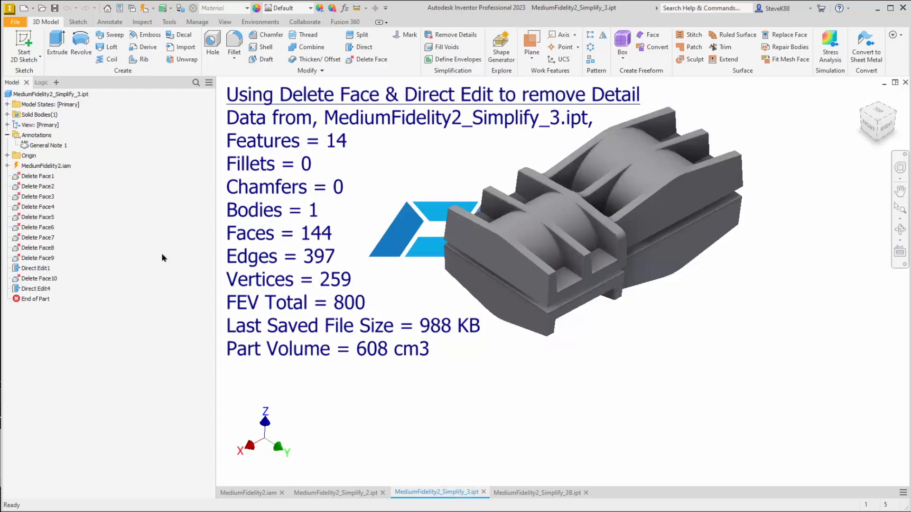
pyautogui.press('ctrl')
pyautogui.press('ctrl')
pyautogui.click(352, 494)
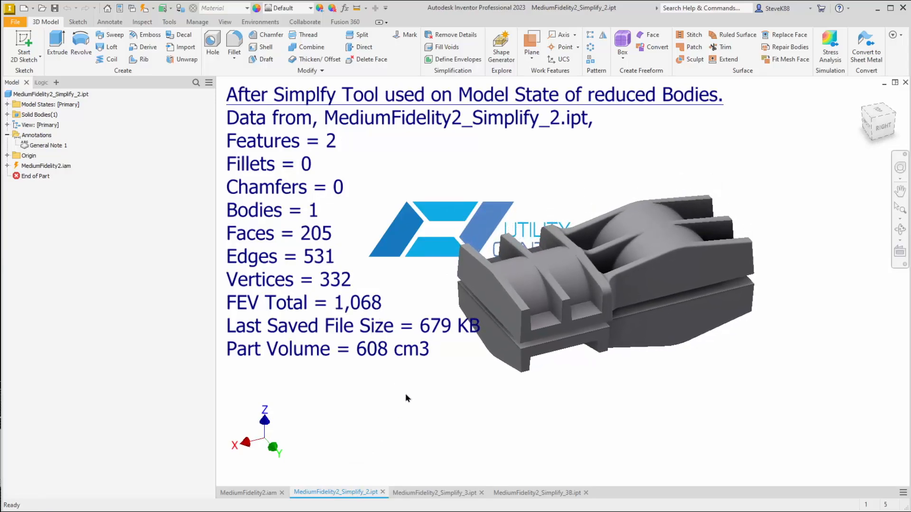
pyautogui.click(434, 493)
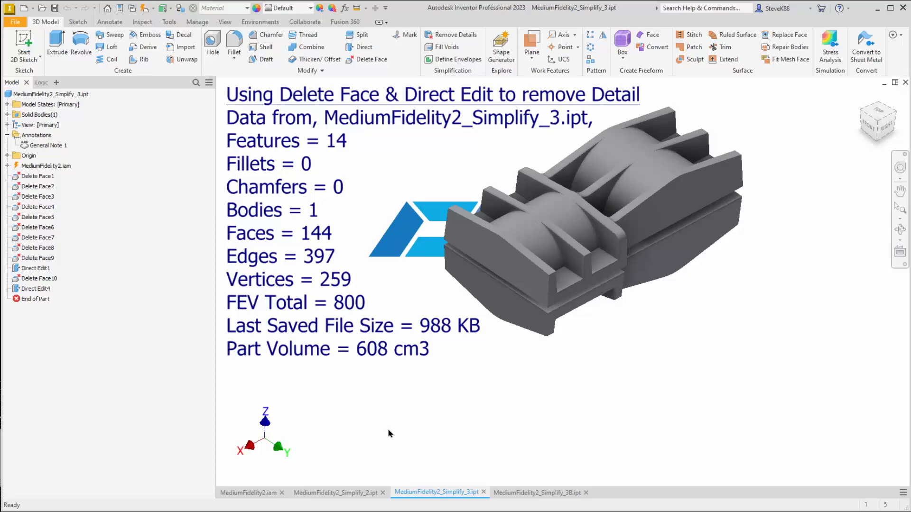
# Examine the model data of the STEP re-imported part MediumFidelity2_Simplify_3B.ipt, including its bodies, FEV total and file size
pyautogui.click(526, 493)
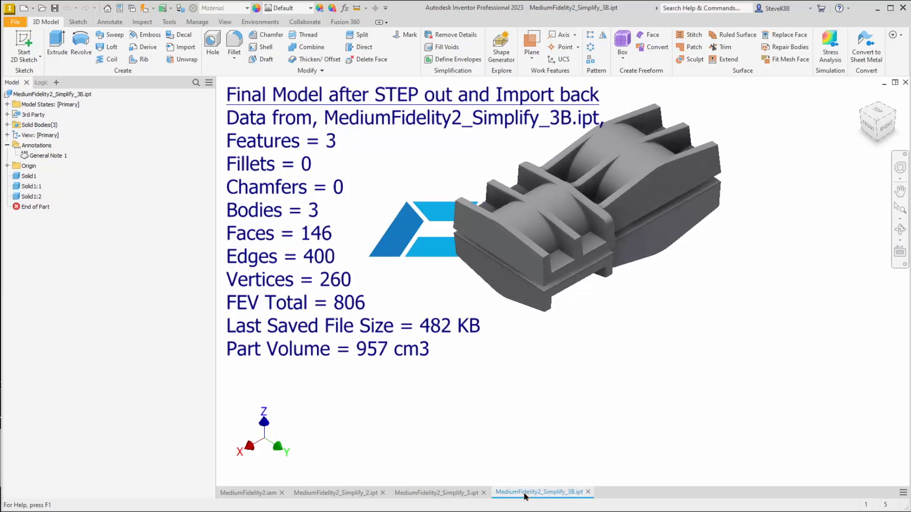
pyautogui.press('ctrl')
pyautogui.press('ctrl')
pyautogui.press('ctrl')
pyautogui.press('ctrl')
pyautogui.press('ctrl')
pyautogui.press('ctrl')
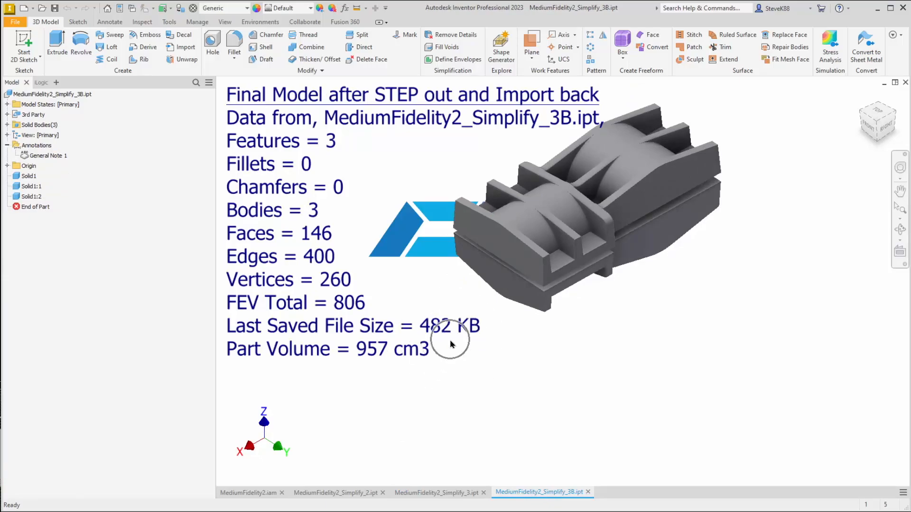
pyautogui.press('ctrl')
pyautogui.press('ctrl')
pyautogui.press('ctrl')
pyautogui.press('ctrl')
pyautogui.press('ctrl')
pyautogui.press('ctrl')
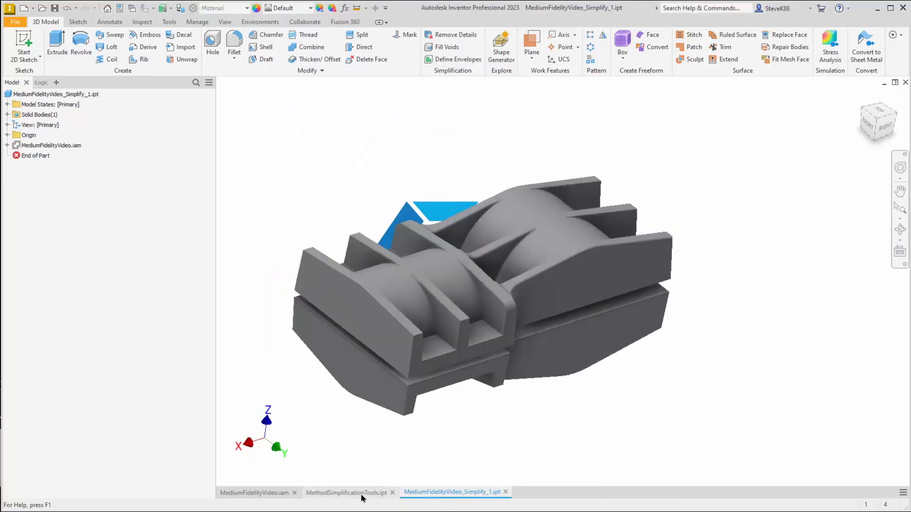
# Switch from the new simplified part to MethodSimplificationTools.ipt
pyautogui.click(360, 493)
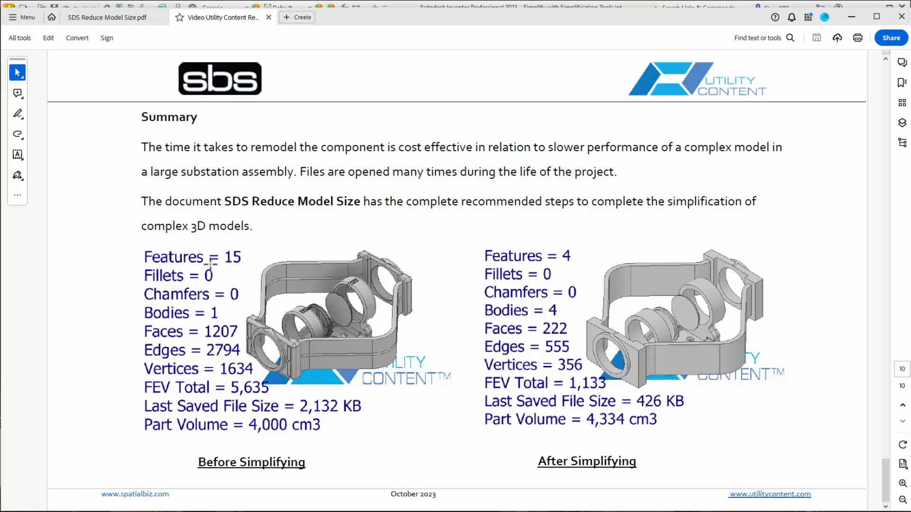
# In the Summary of the Video Utility Content PDF in Acrobat, select the words "document SDS Reduce Model Size"
pyautogui.moveTo(190, 202); pyautogui.dragTo(361, 203)
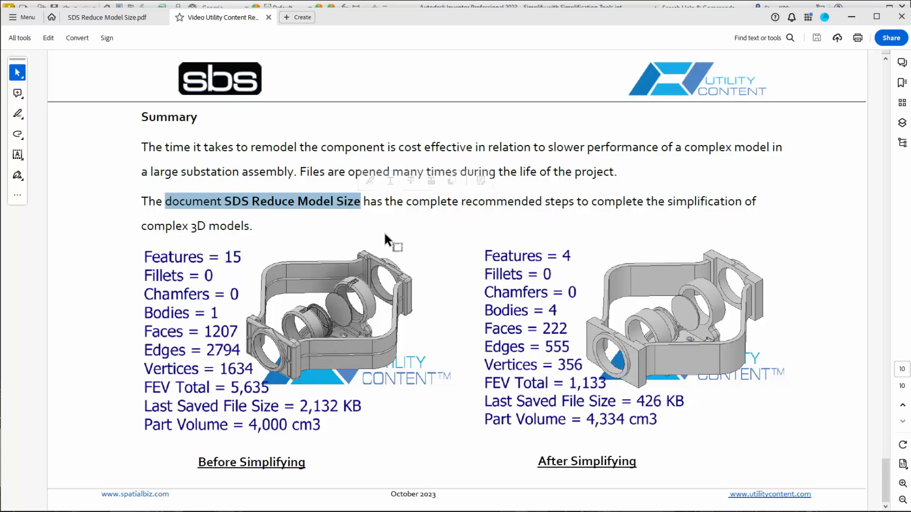